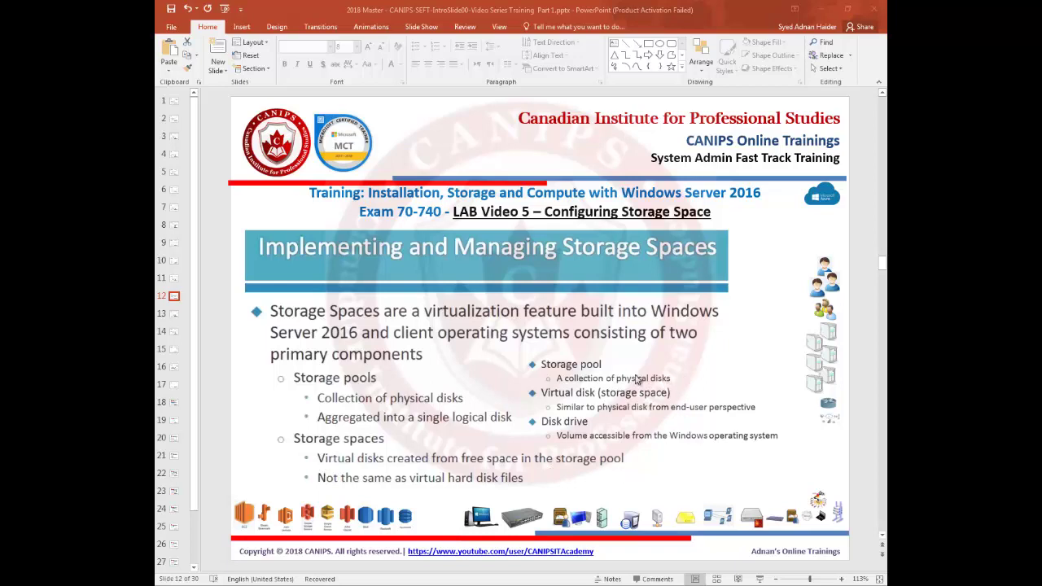
Advance to slide 14 and change the capacity in the Storage Pool label of the network diagram to 30 GB
left_click(216, 346)
key("Page_Down")
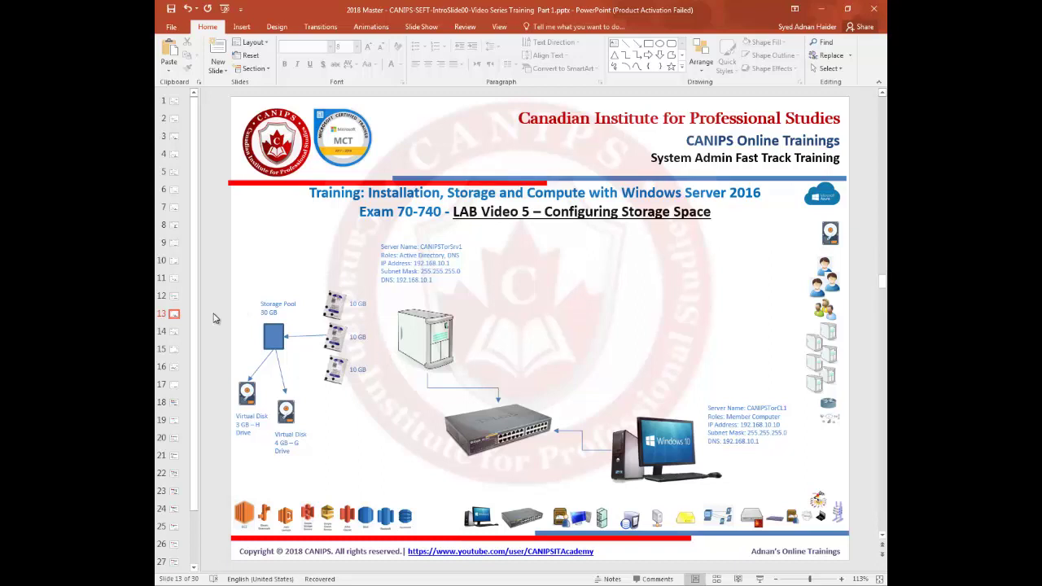
key("Down")
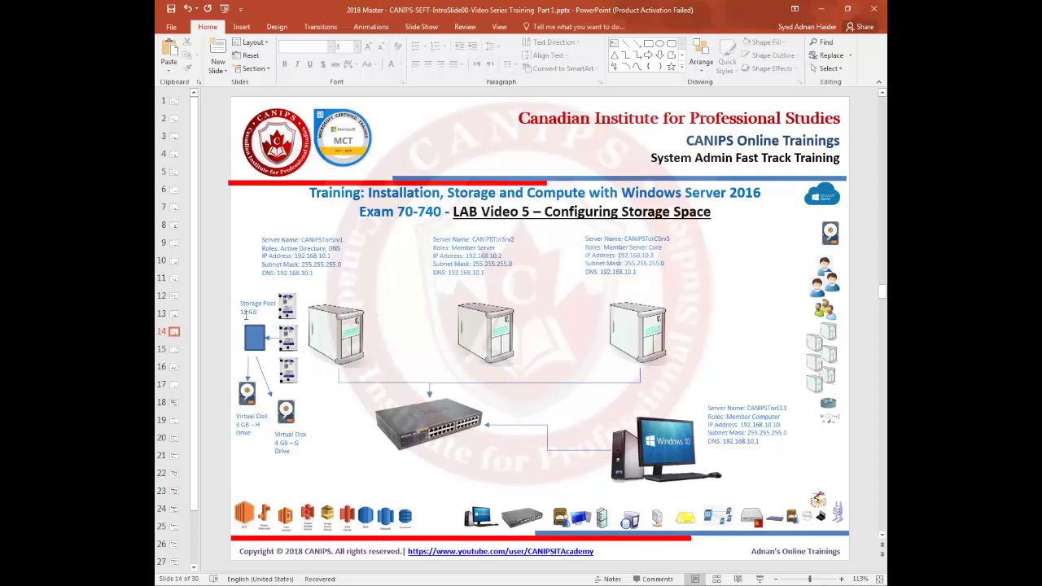
left_click(244, 317)
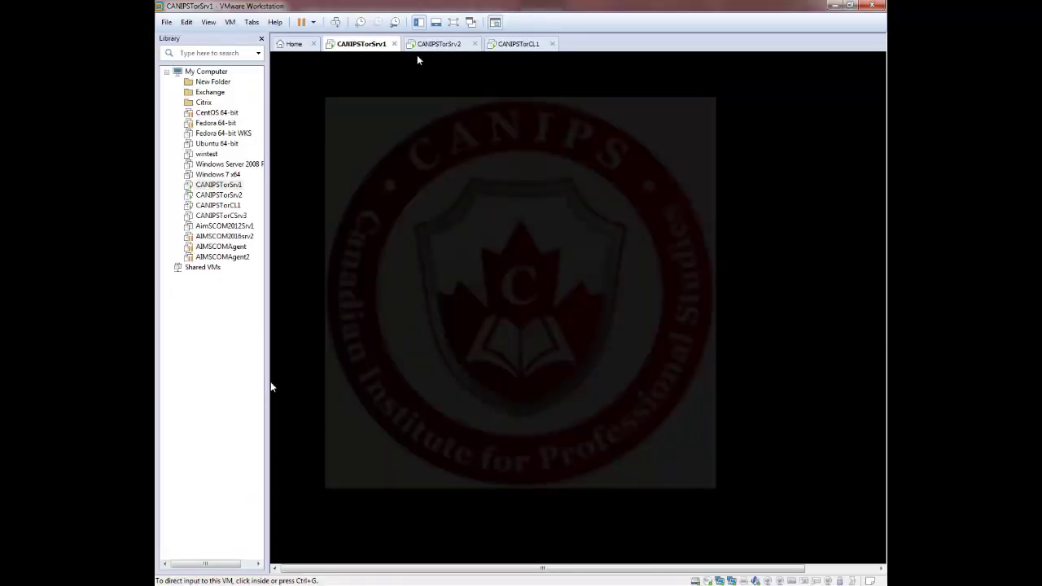
Switch to VMware Workstation and show the Disks page of File and Storage Services in Server Manager on CANIPSTorSrv1
left_click(379, 168)
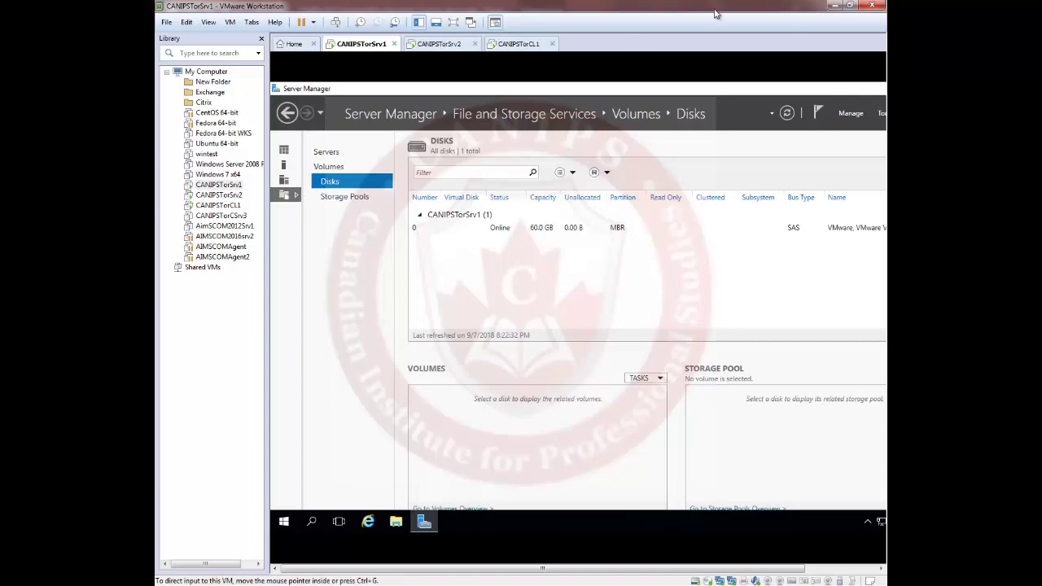
left_click_drag(714, 11, 674, 104)
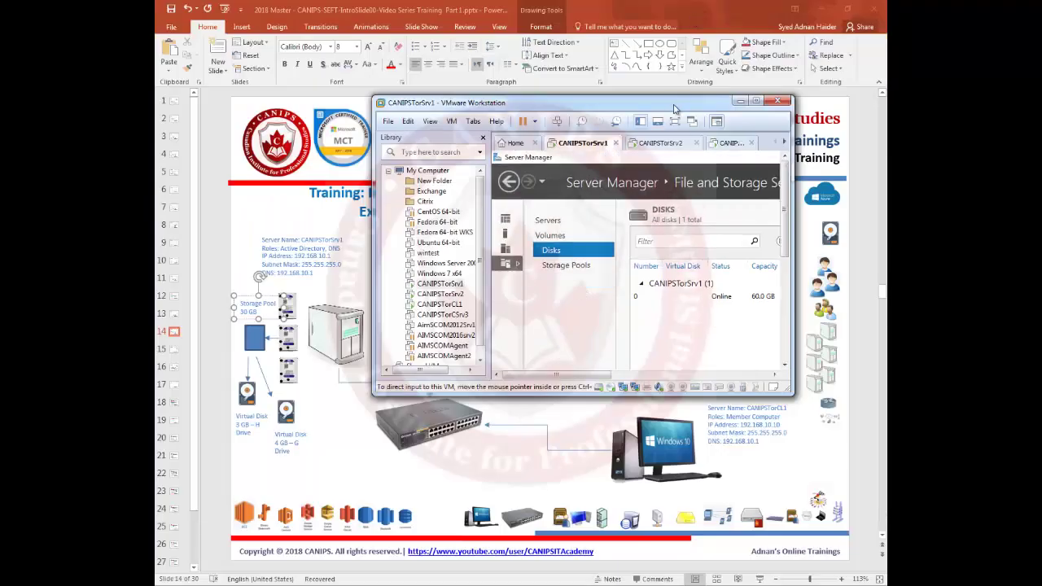
double_click(673, 104)
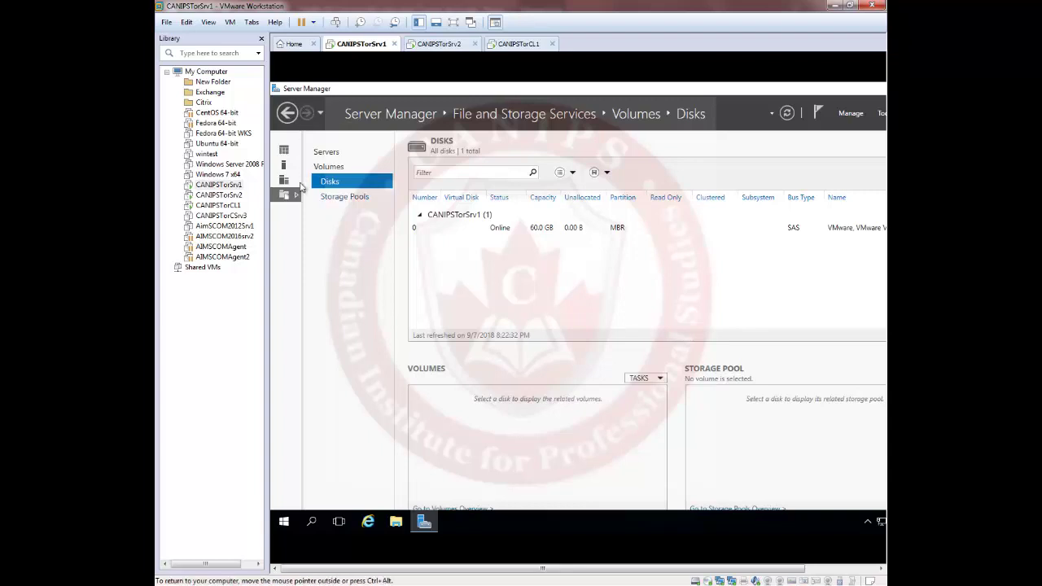
left_click(284, 151)
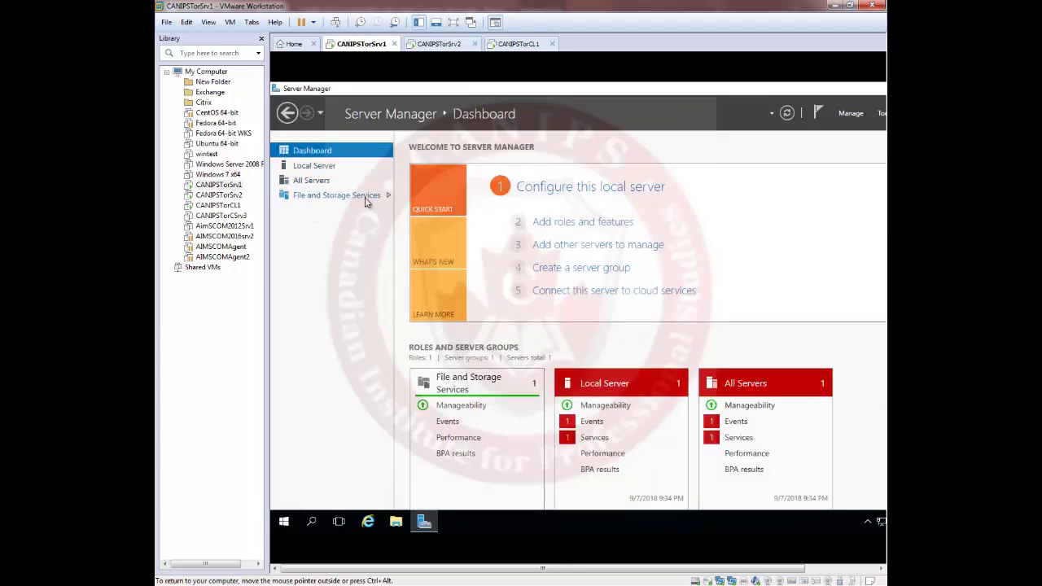
left_click(326, 198)
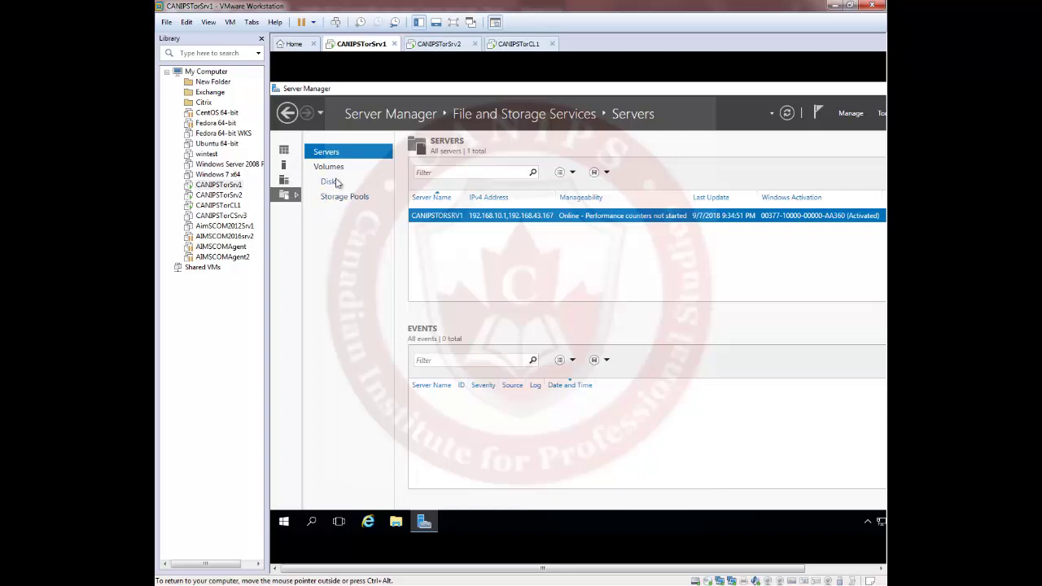
left_click(335, 183)
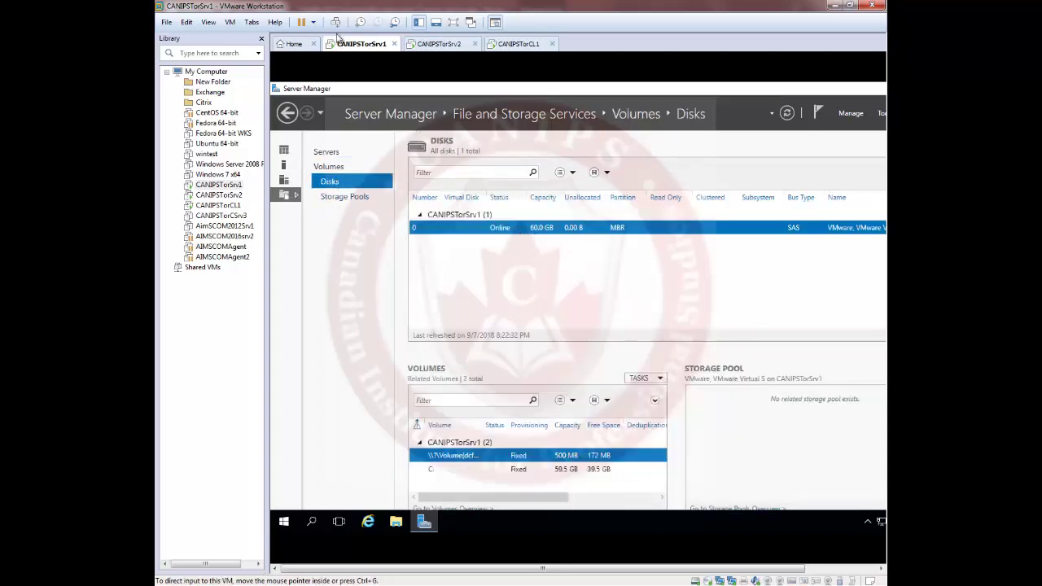
Check the Storage Pools page on CANIPSTorSrv1 for existing pools
right_click(358, 49)
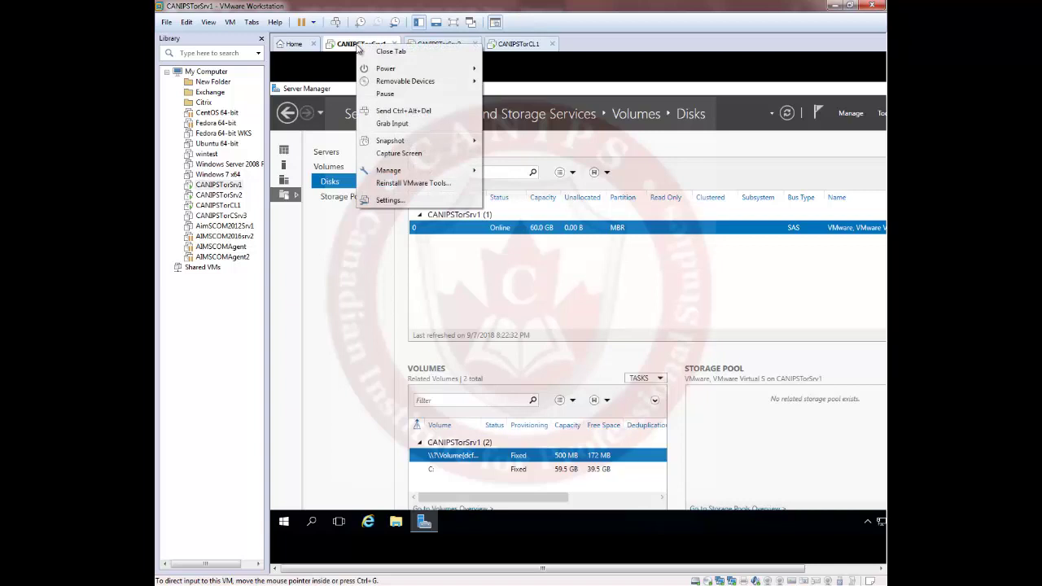
left_click(367, 122)
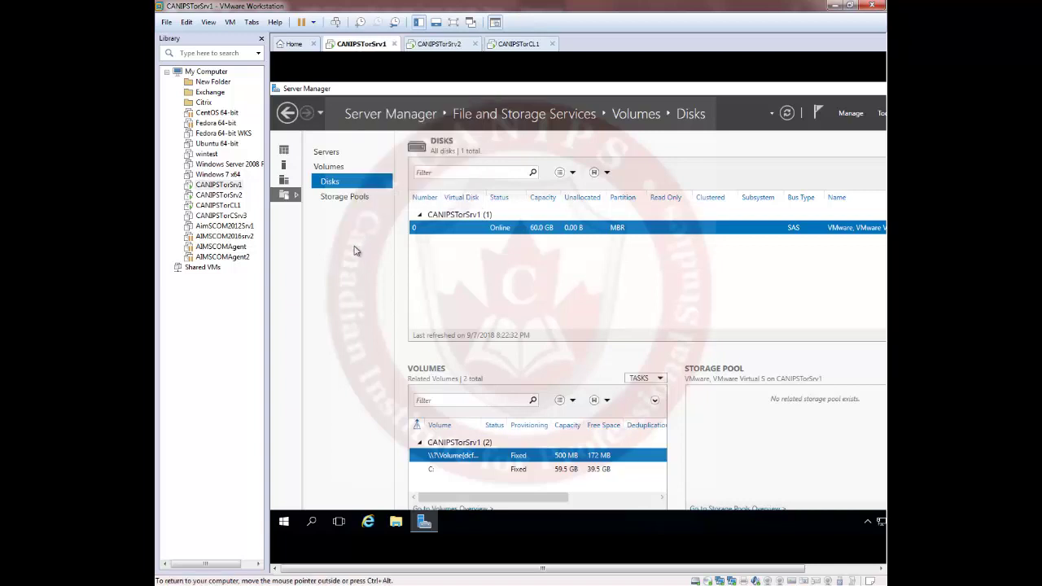
left_click(347, 200)
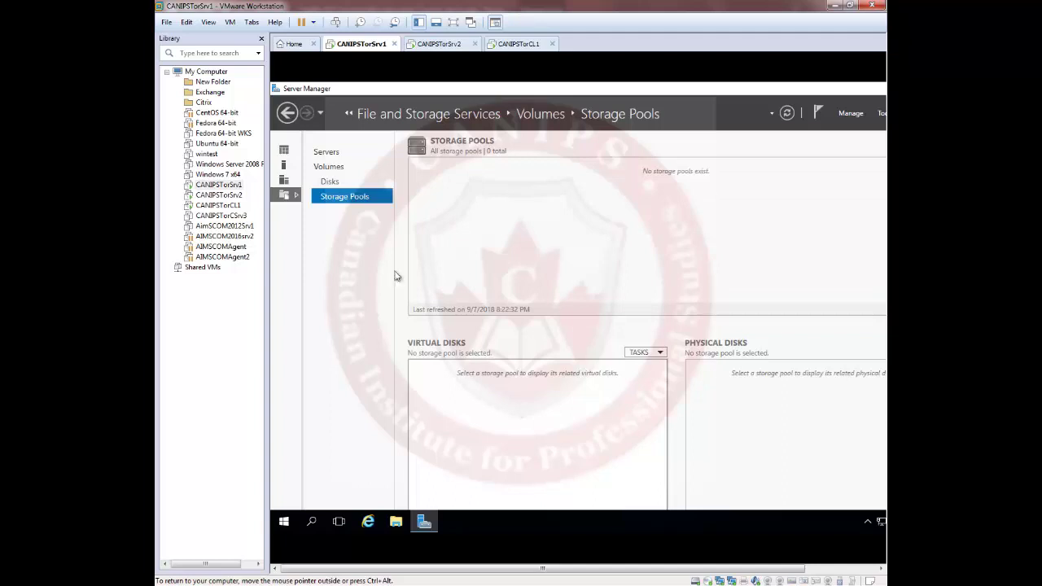
In the CANIPSTorSrv1 virtual machine settings, add a new 10 GB virtual hard disk split into multiple files
right_click(368, 47)
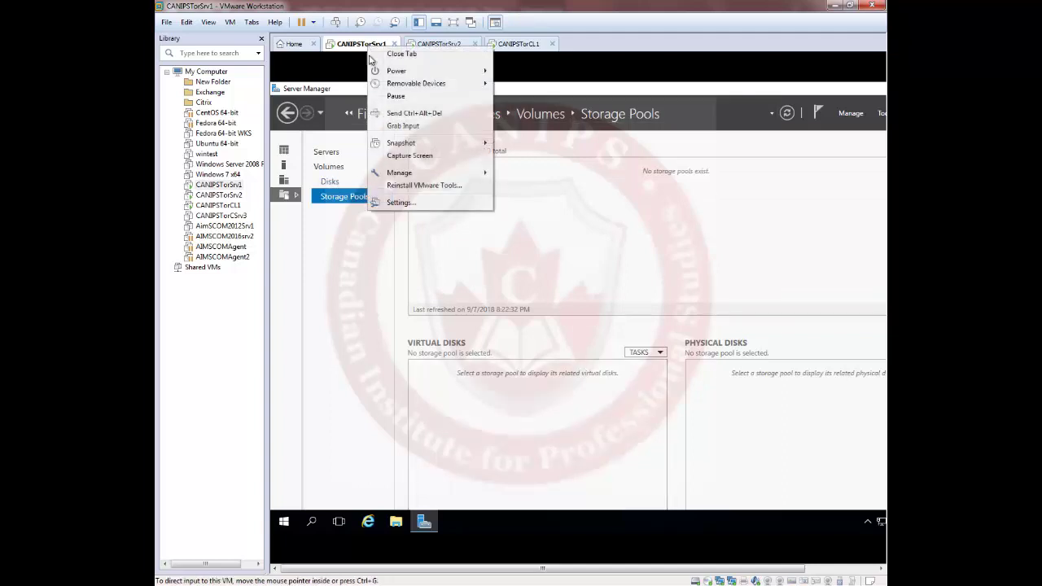
left_click(404, 214)
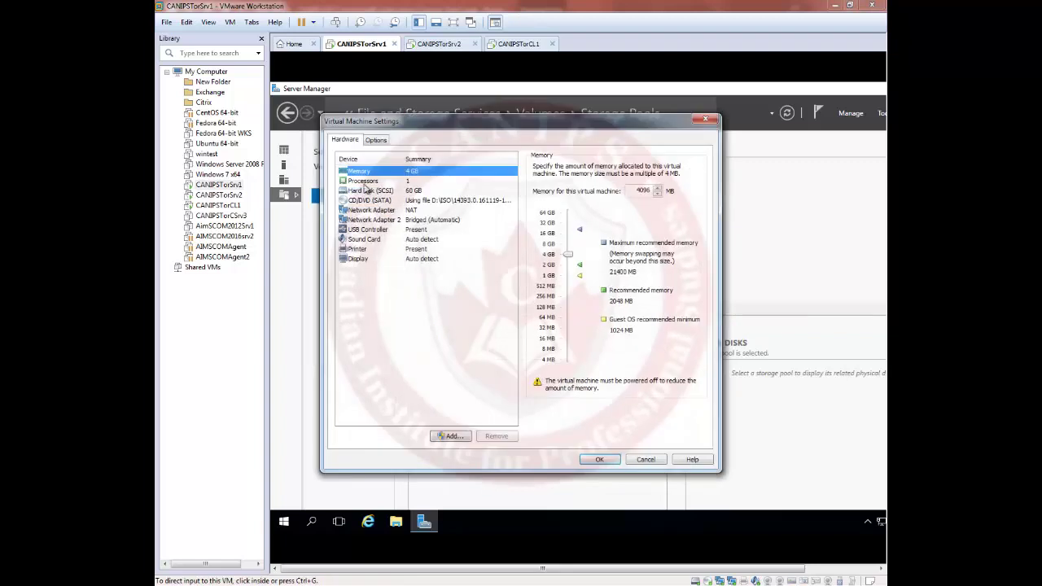
left_click(375, 193)
left_click(448, 436)
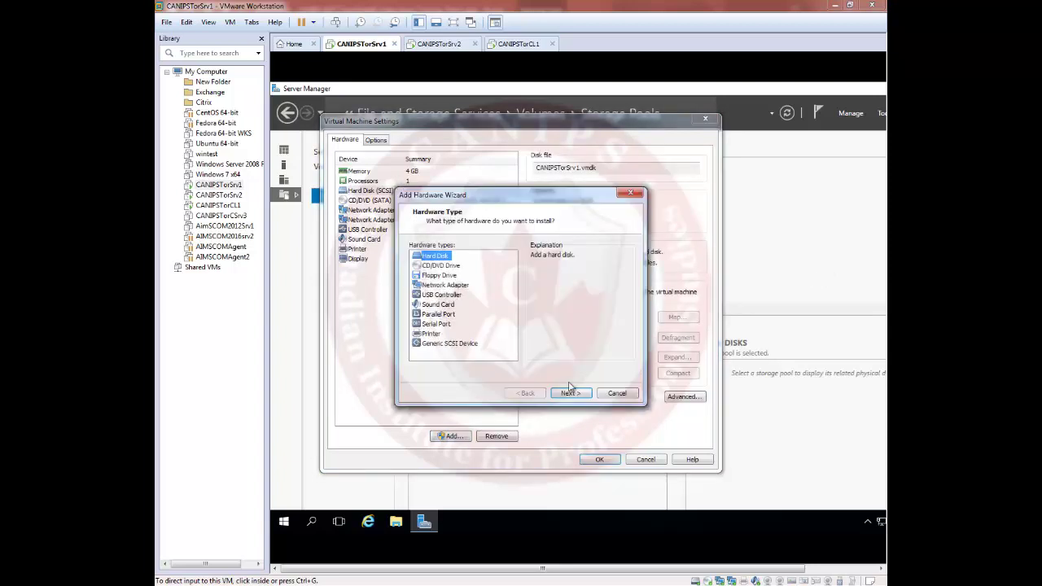
left_click(574, 394)
left_click(576, 396)
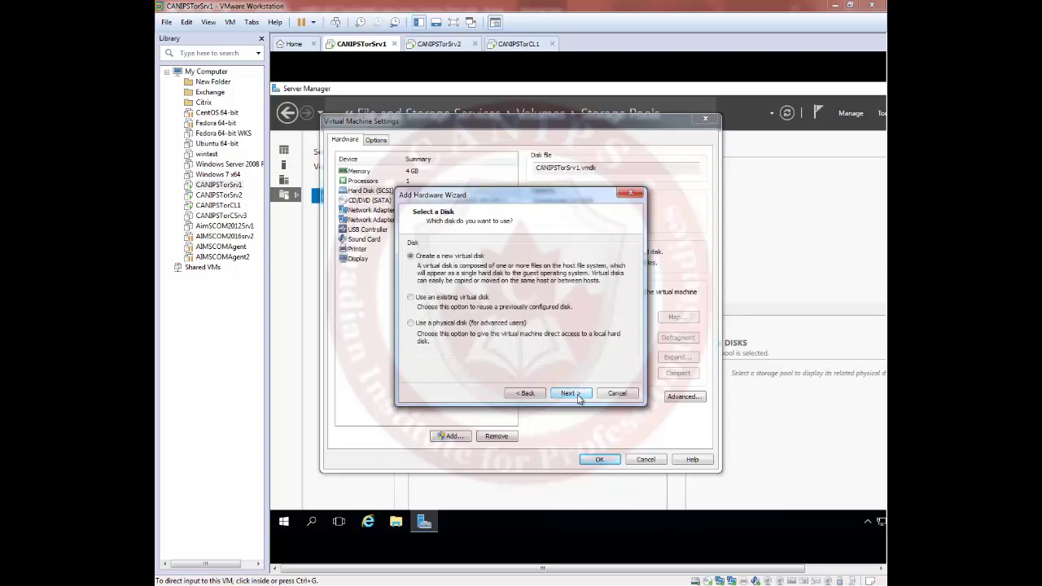
left_click(578, 396)
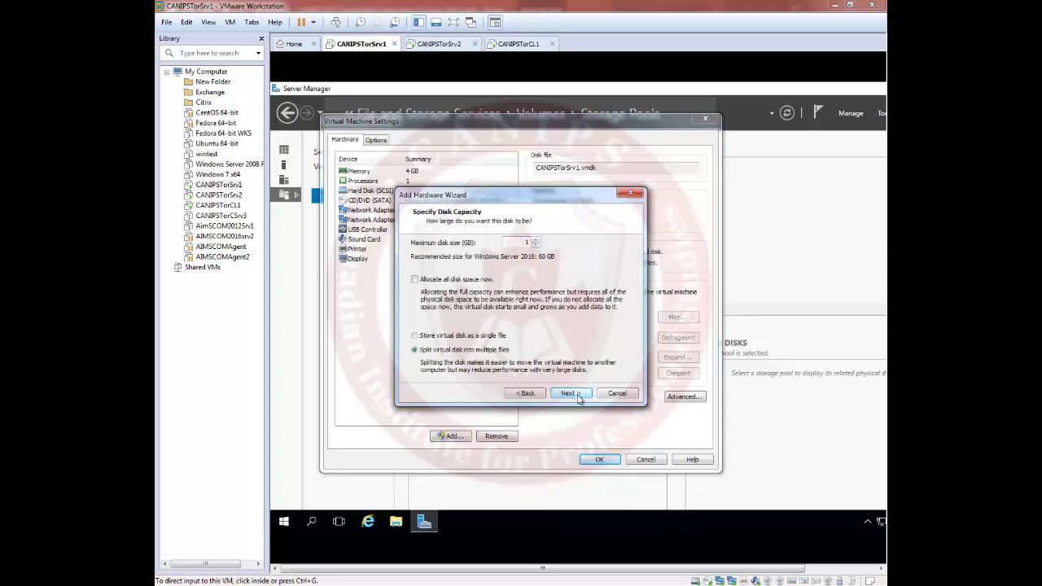
left_click(576, 394)
left_click(576, 394)
Add a second new 10 GB virtual hard disk to CANIPSTorSrv1, keeping the default disk file name
left_click(452, 436)
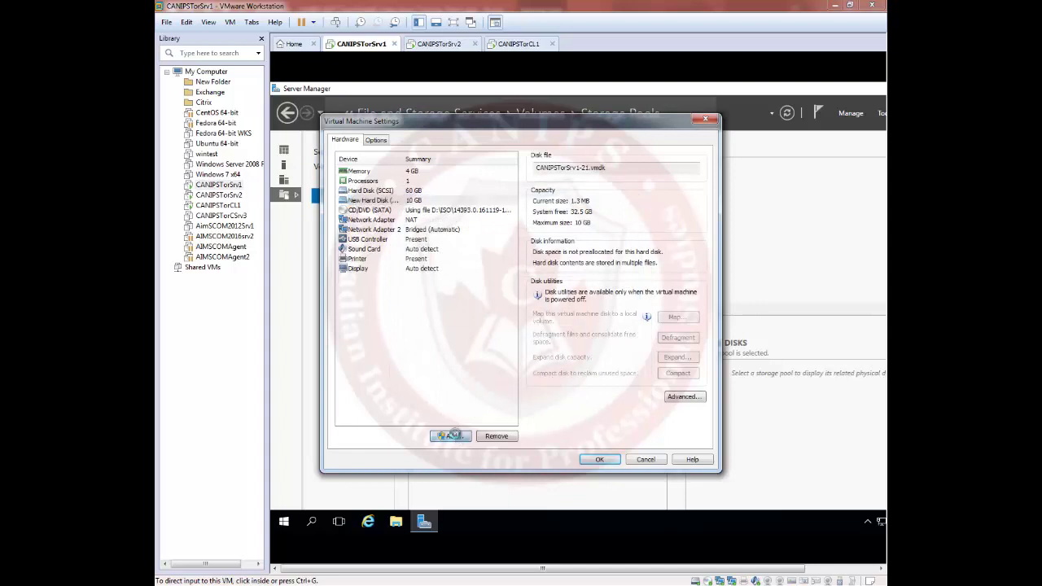
left_click(570, 393)
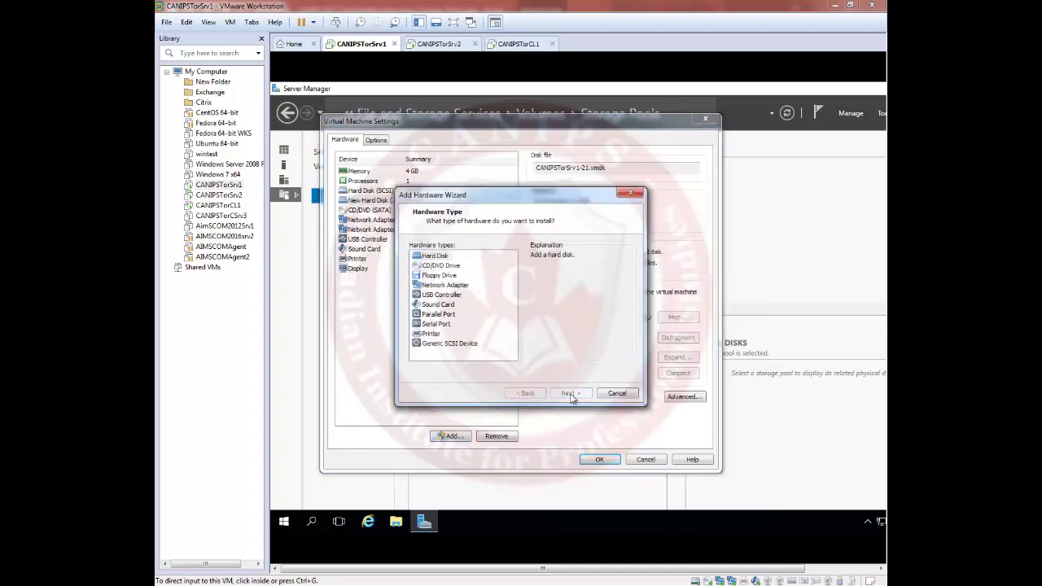
left_click(571, 394)
left_click(570, 394)
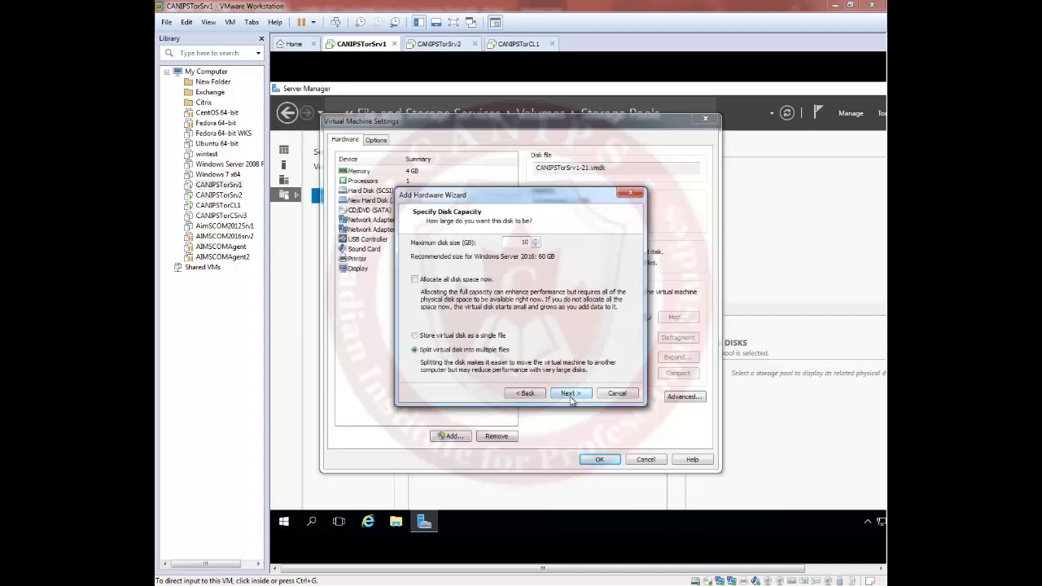
left_click(570, 394)
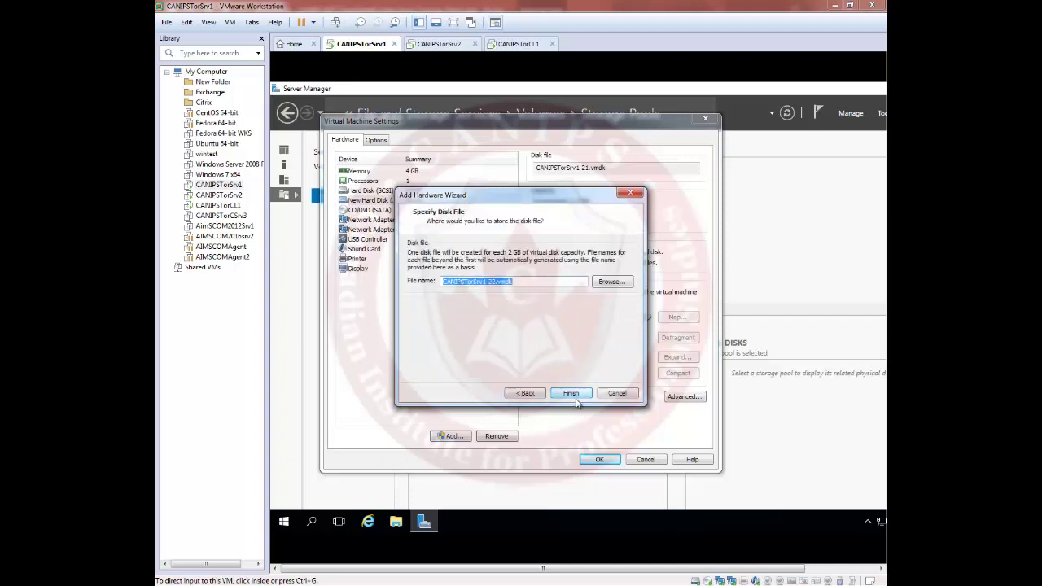
left_click(570, 394)
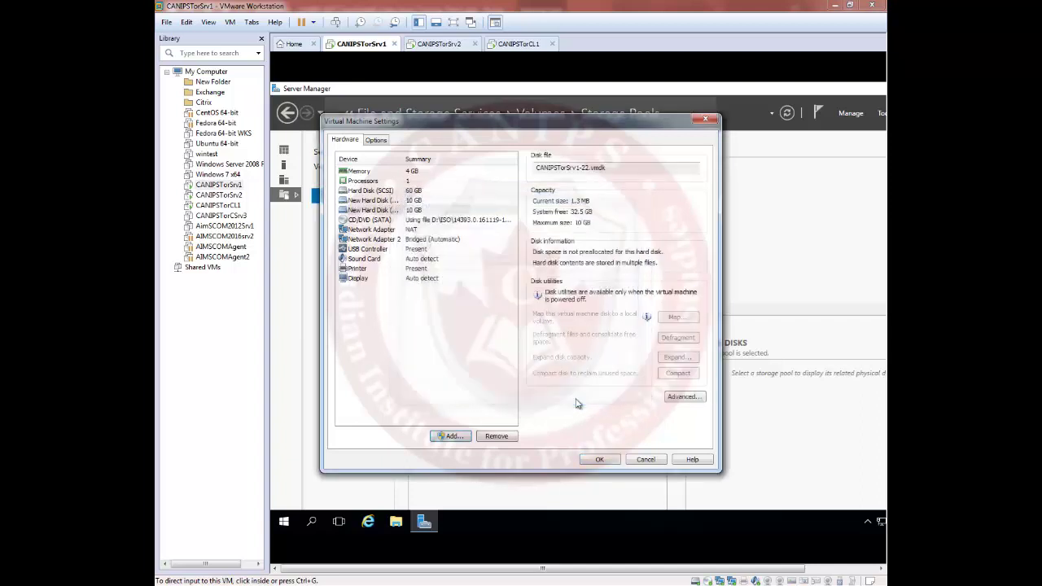
Add a third new 10 GB virtual hard disk, rechecking its capacity before finishing, and apply the virtual machine settings
left_click(450, 436)
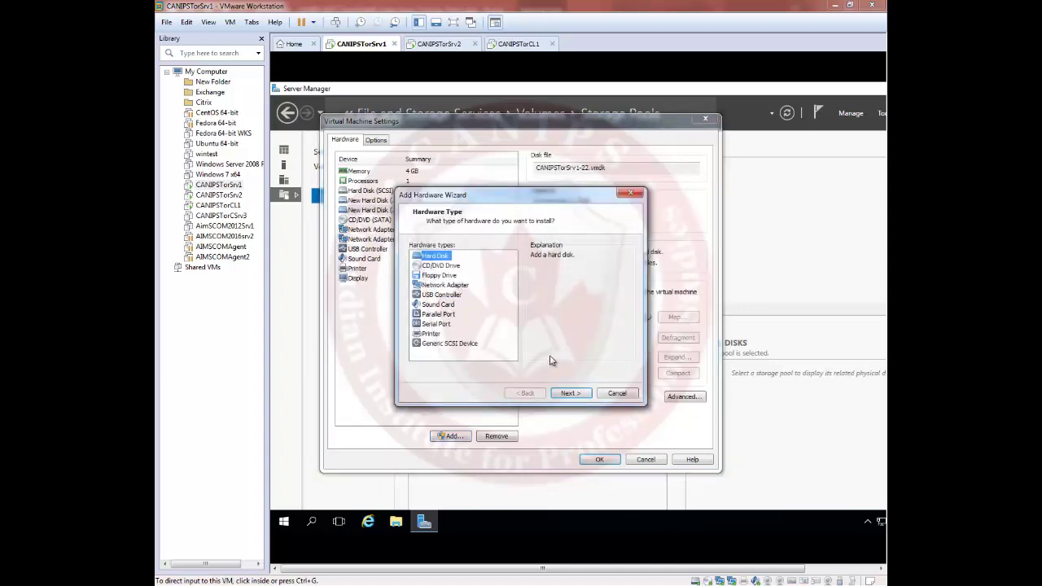
left_click(570, 393)
left_click(570, 394)
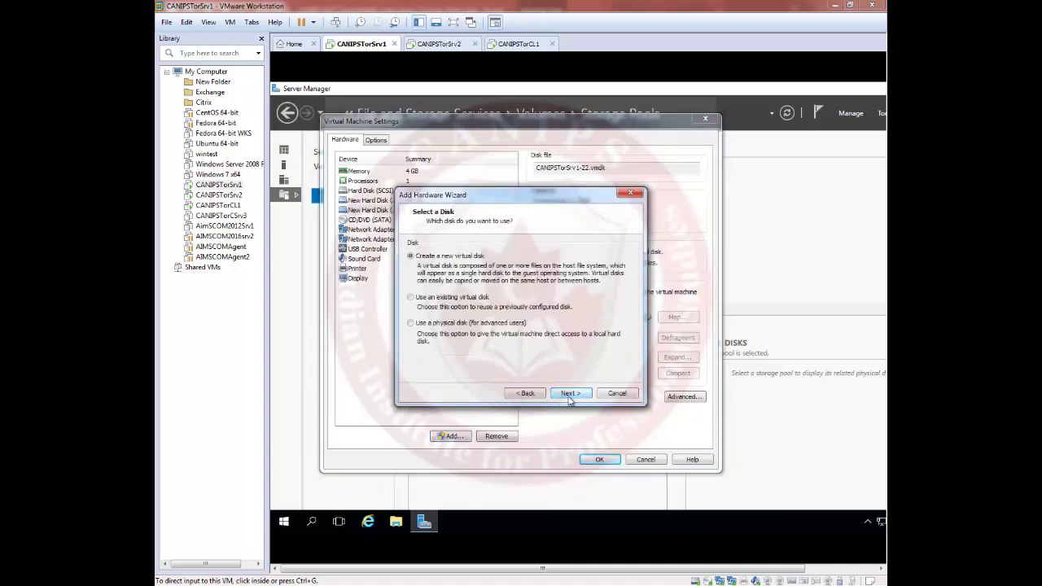
left_click(570, 394)
left_click(569, 394)
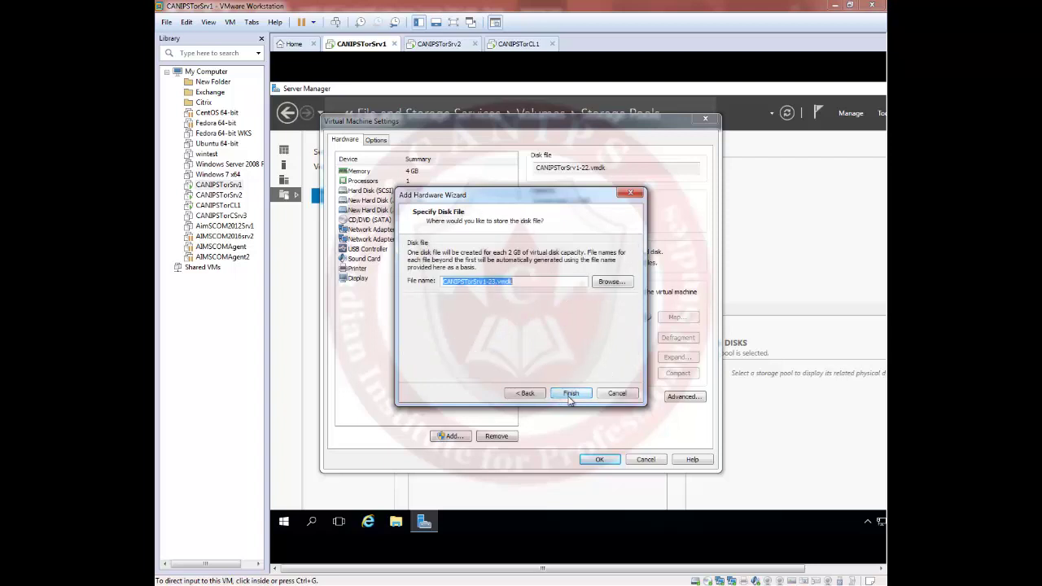
left_click(522, 394)
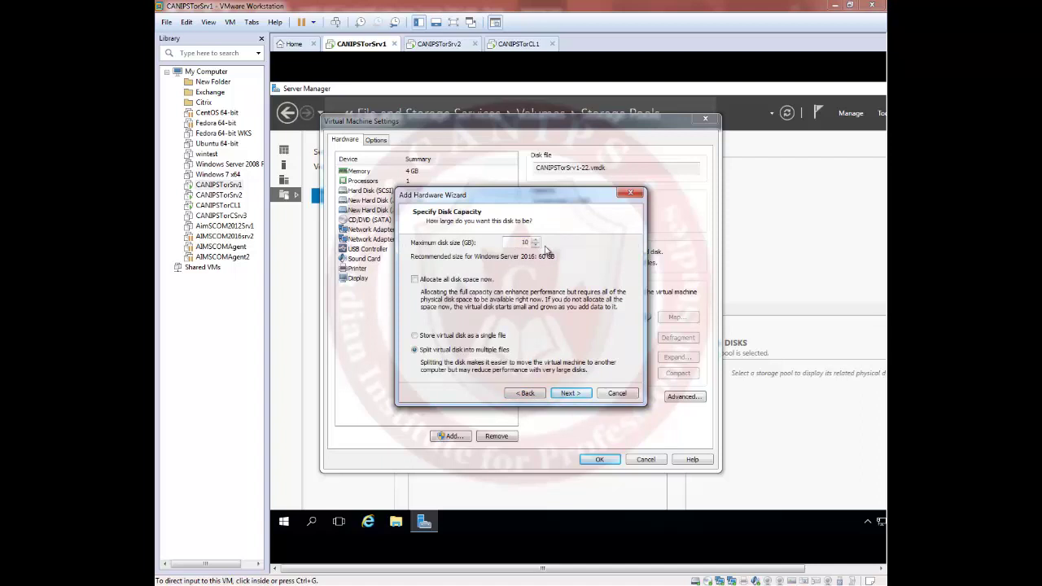
left_click(570, 394)
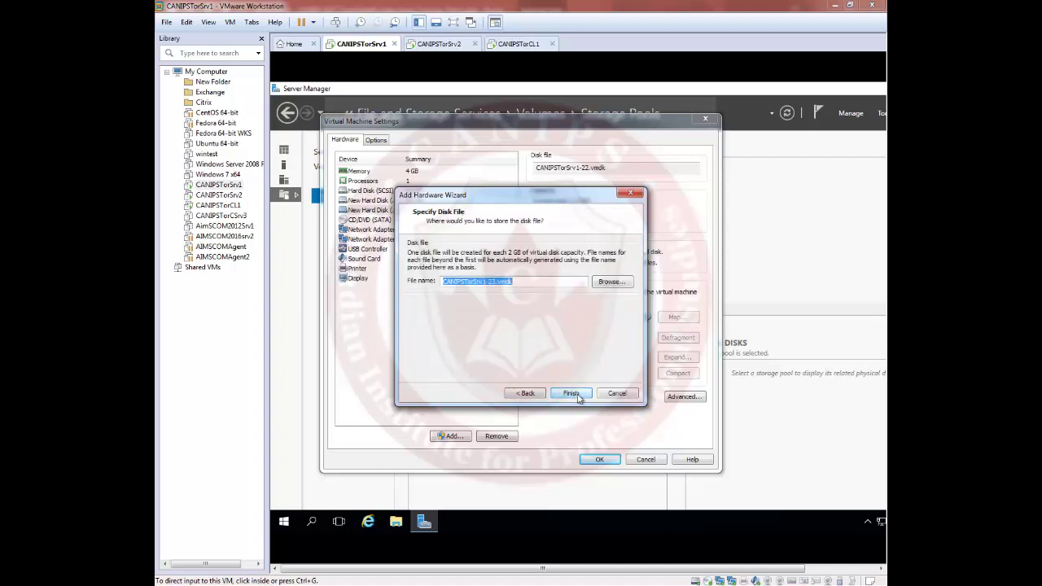
left_click(572, 394)
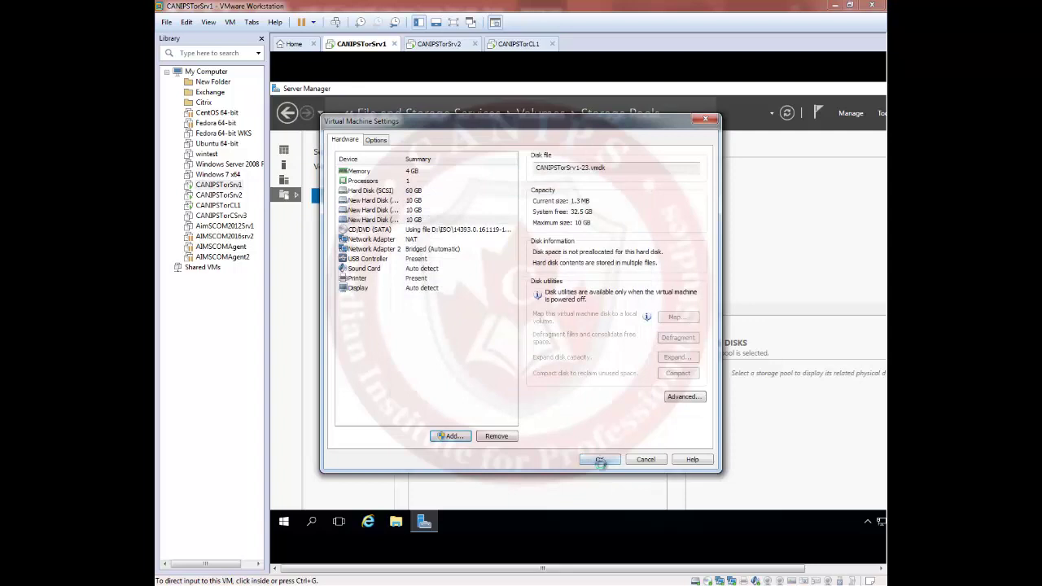
key("Return")
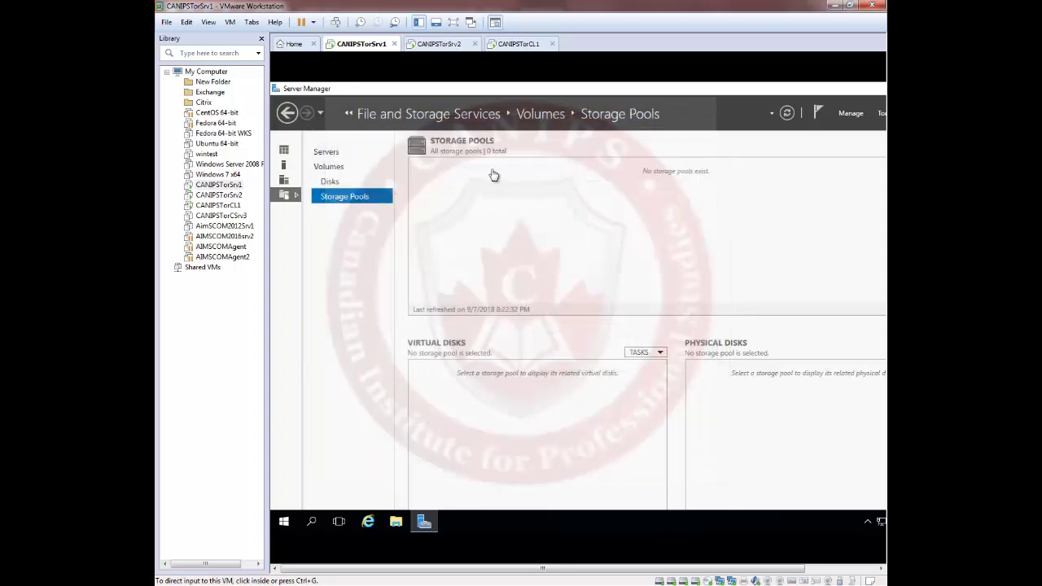
Refresh the Disks page in Server Manager to load the newly added disks
left_click(332, 182)
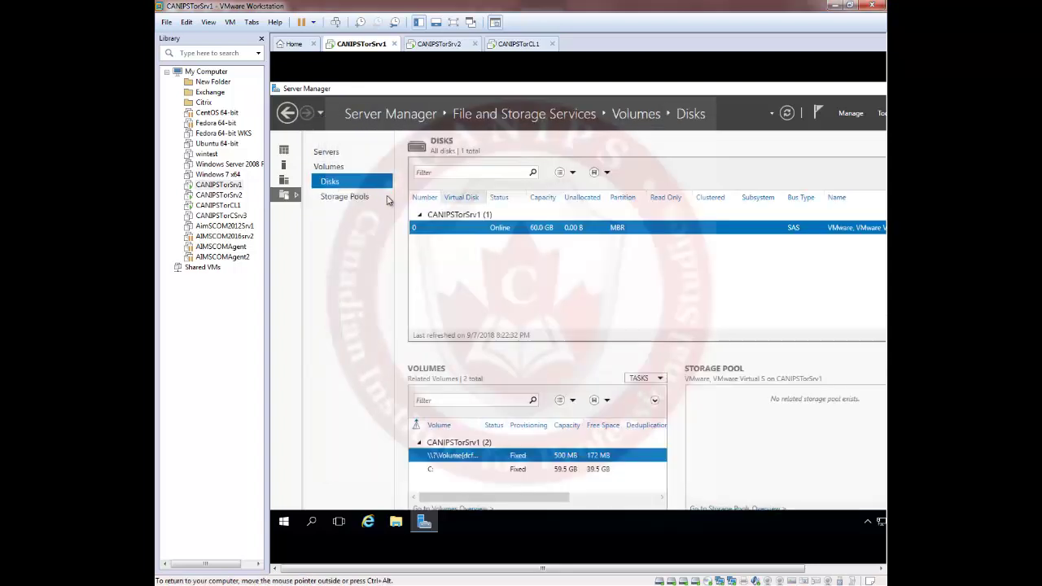
left_click(792, 114)
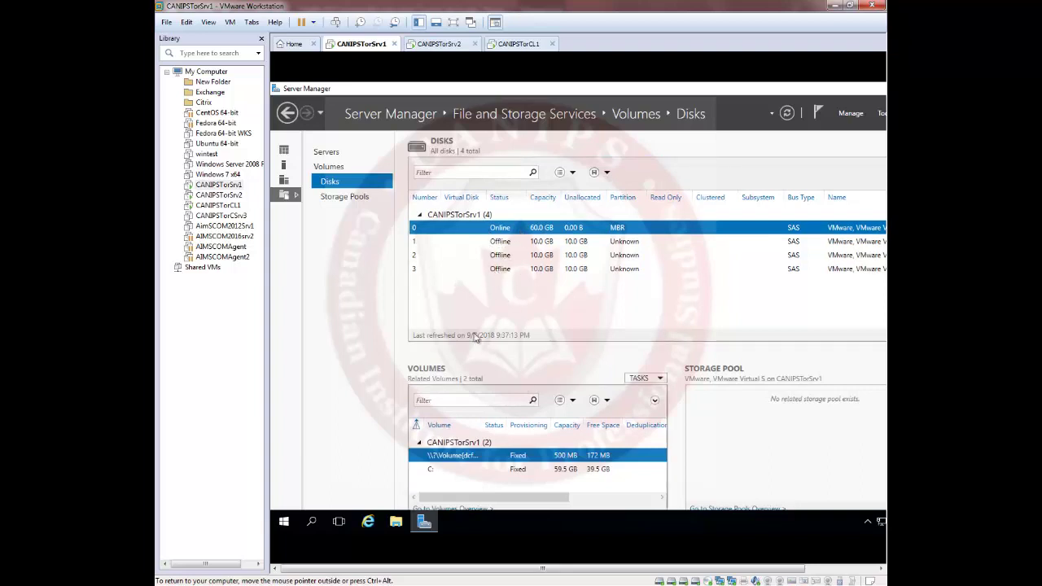
Check the drives under This PC in File Explorer, then review the primordial pool on Server Manager's Storage Pools page
left_click(396, 522)
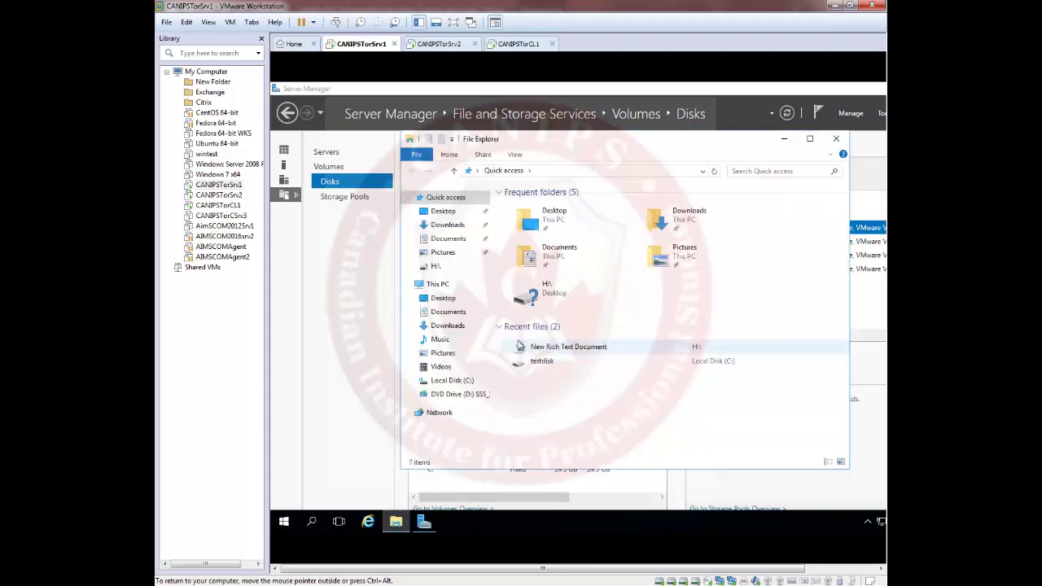
left_click(440, 284)
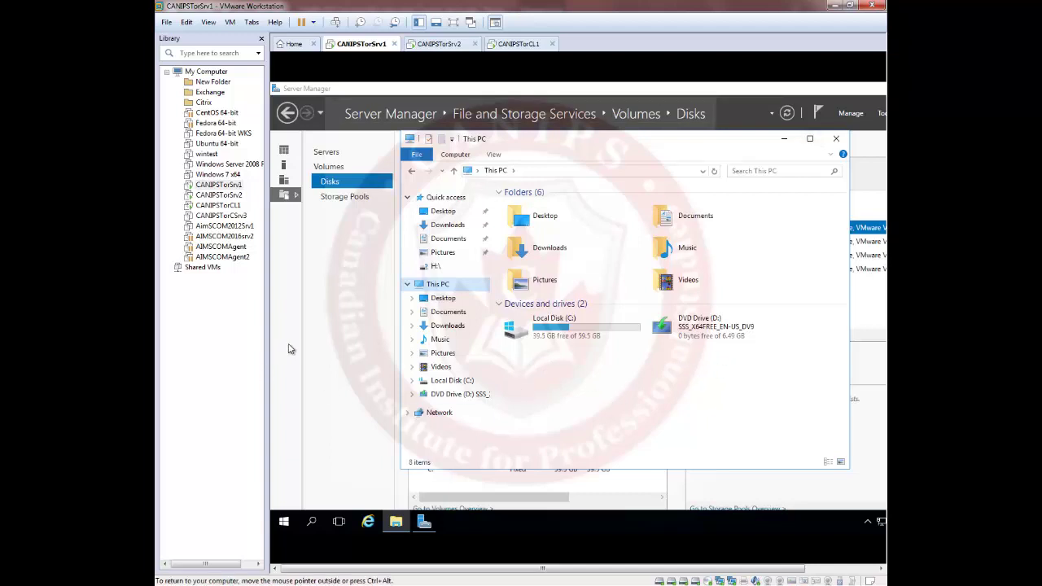
left_click(338, 277)
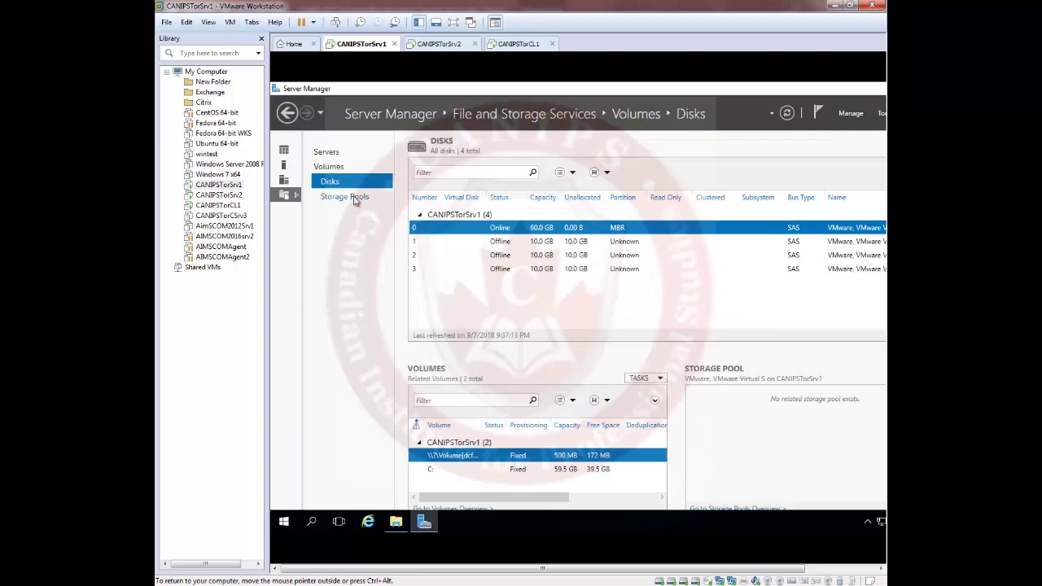
left_click(355, 201)
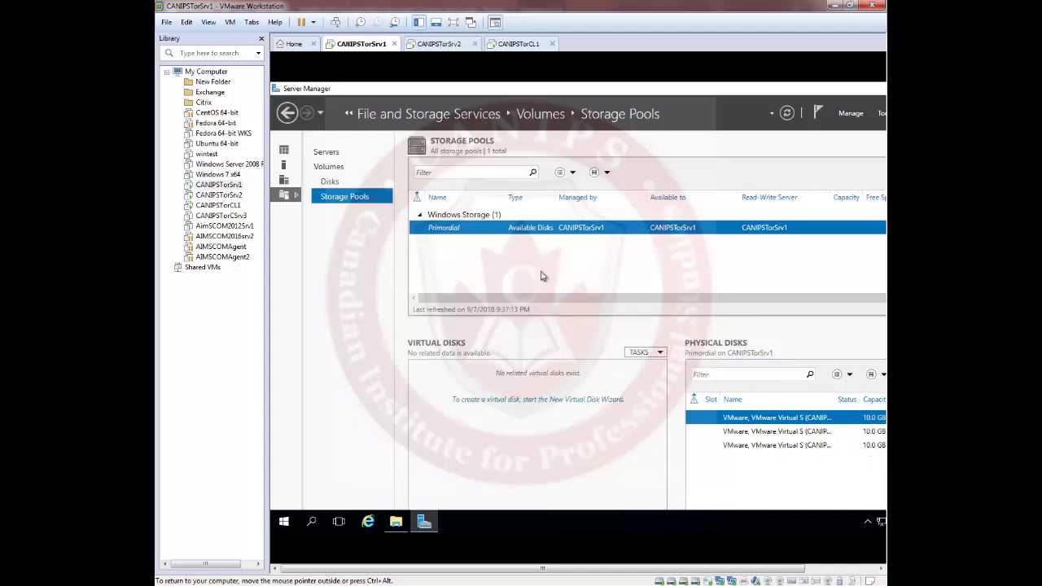
Start a new storage pool from the primordial pool on CANIPSTorSrv1 and name it NetPlusPriStgPool
right_click(517, 229)
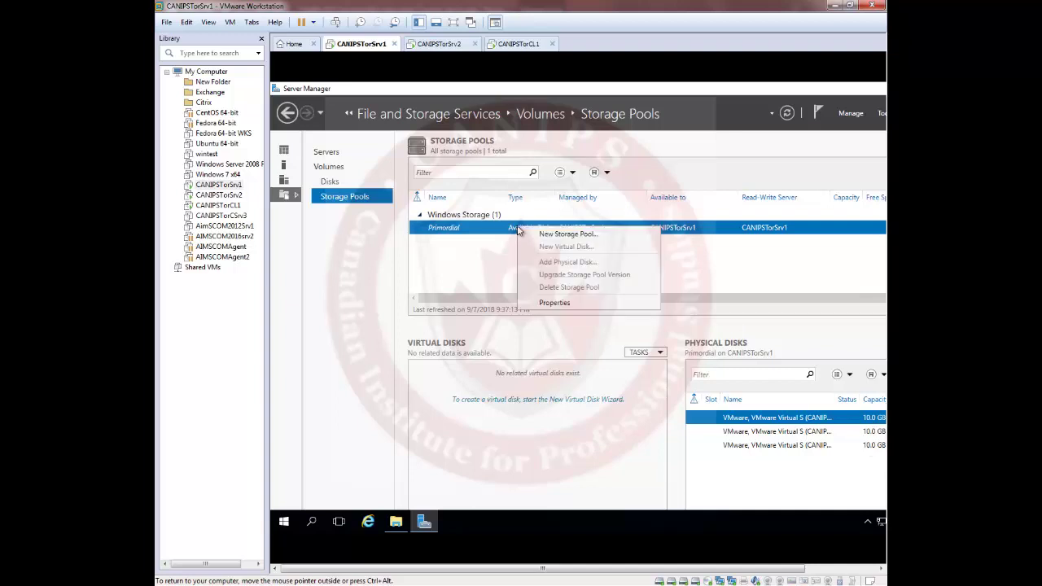
left_click(562, 233)
left_click(712, 469)
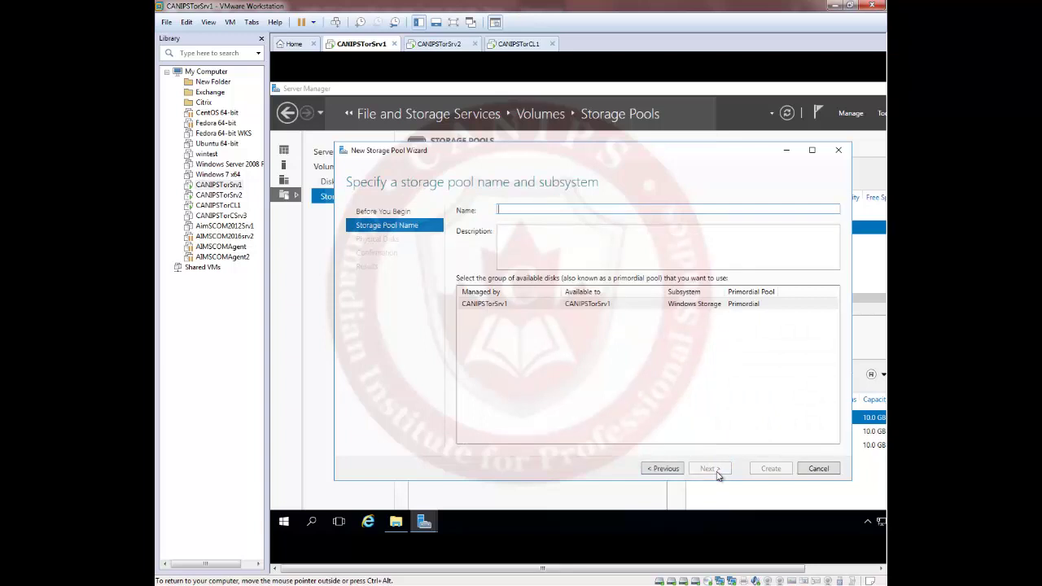
type("NetPlusPriStgPool")
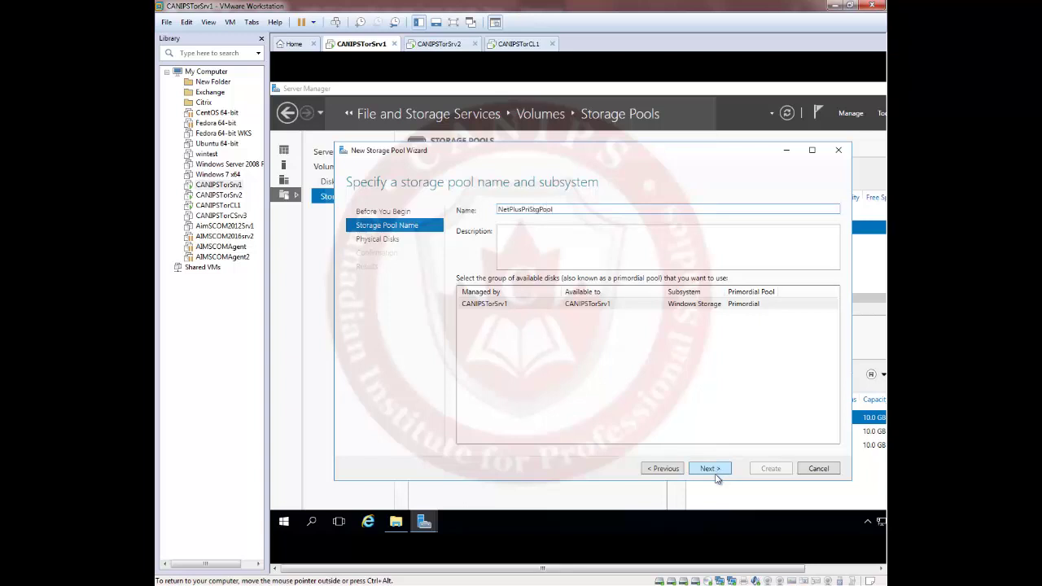
left_click(710, 469)
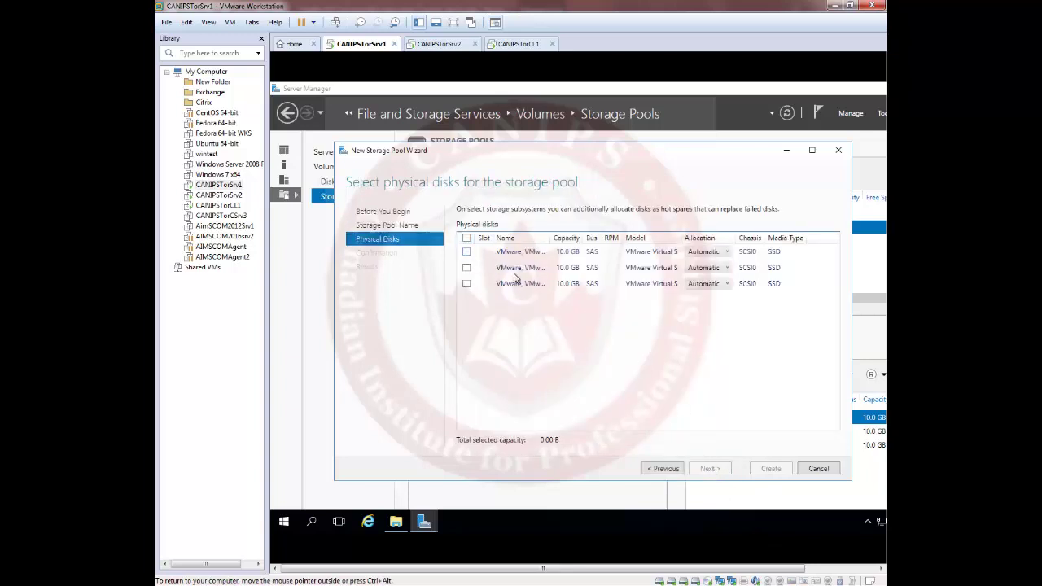
Include all three 10 GB physical disks with automatic allocation, create the storage pool and close the wizard
left_click(467, 252)
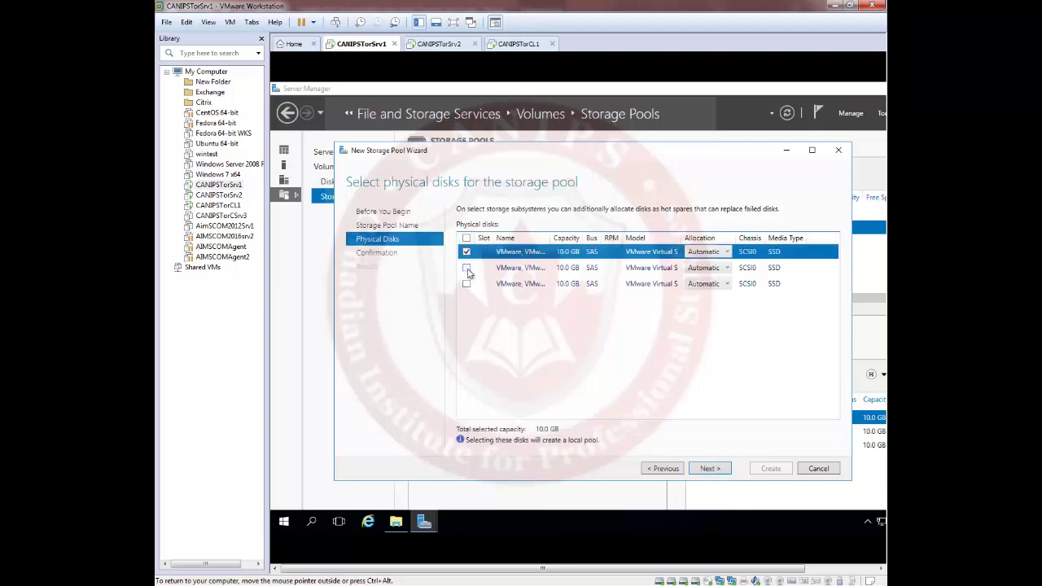
left_click(467, 284)
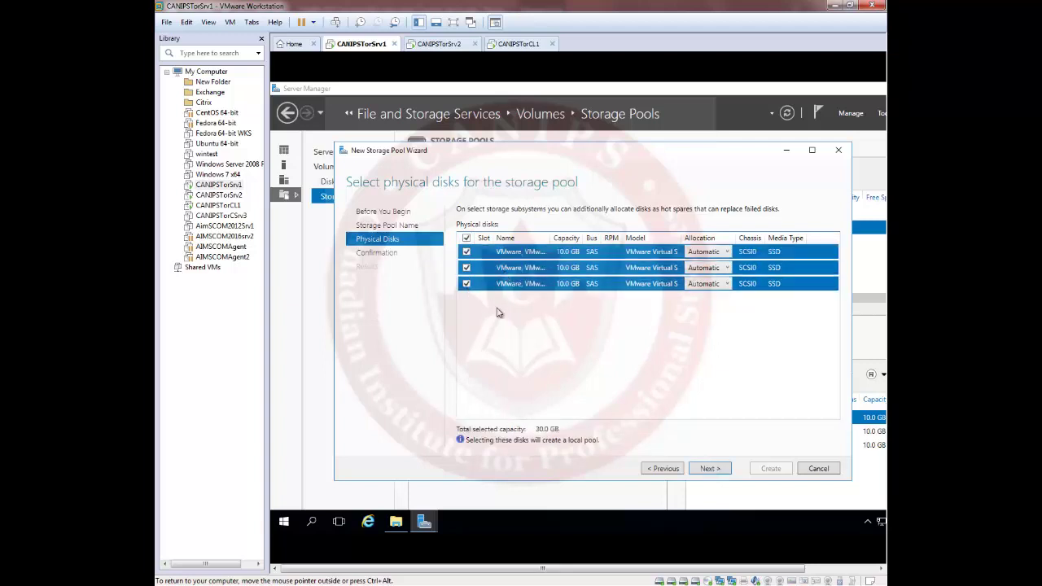
left_click(710, 469)
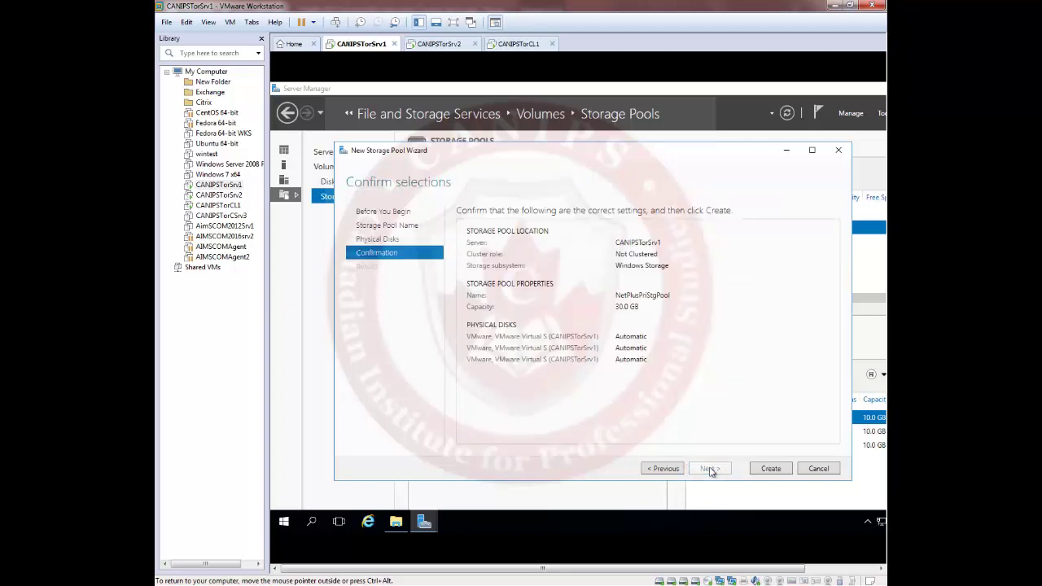
left_click(770, 469)
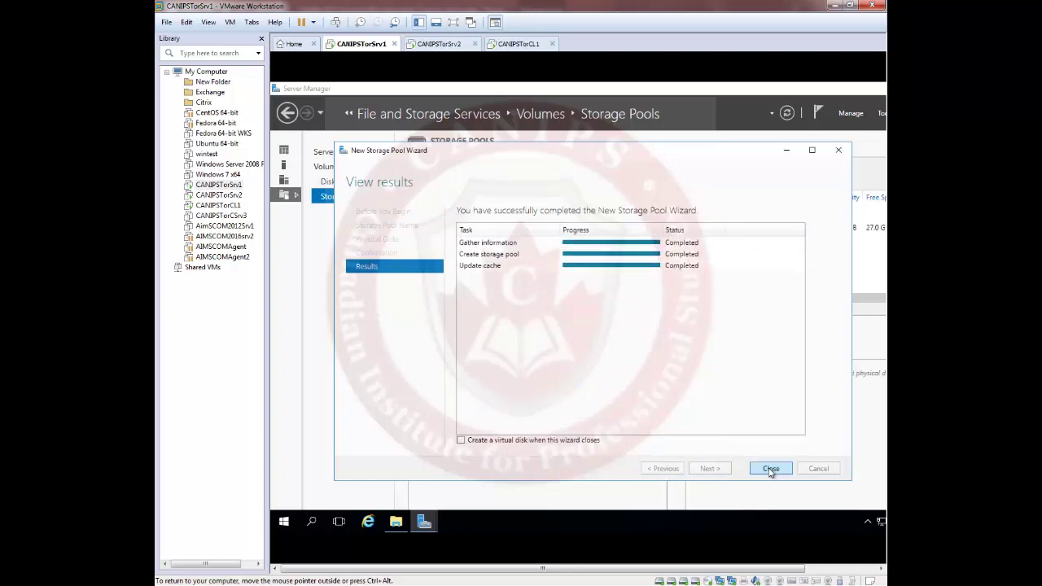
left_click(770, 469)
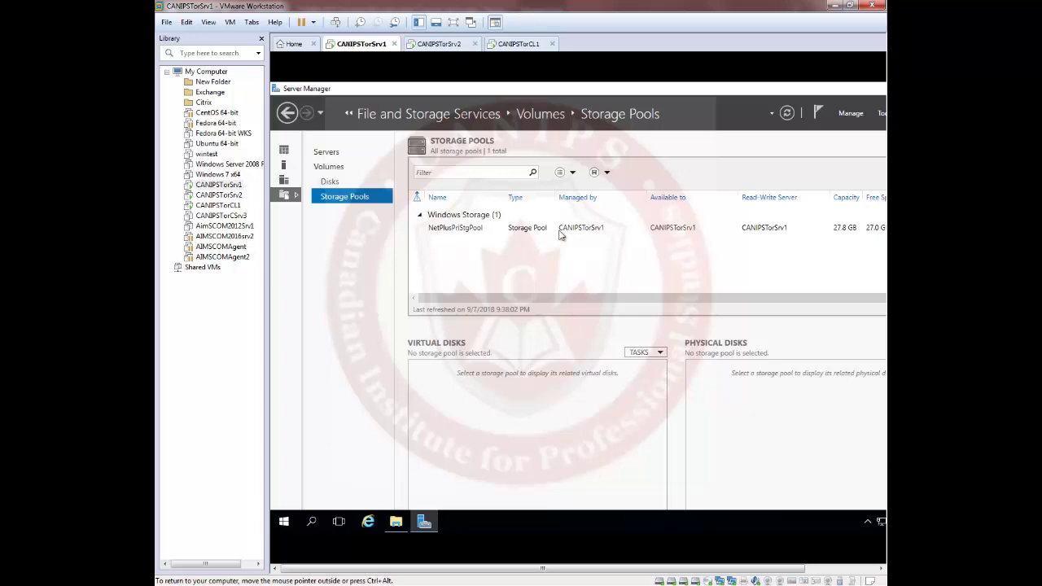
Start a new virtual disk named FinanceDptDisk in NetPlusPriStgPool, using the Simple layout and Fixed provisioning
left_click(475, 232)
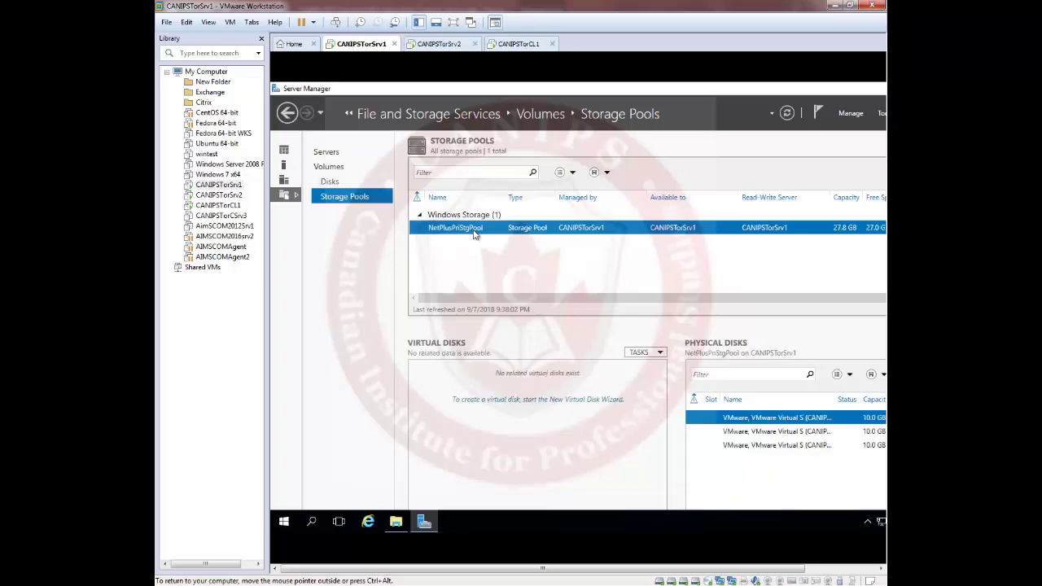
left_click(535, 402)
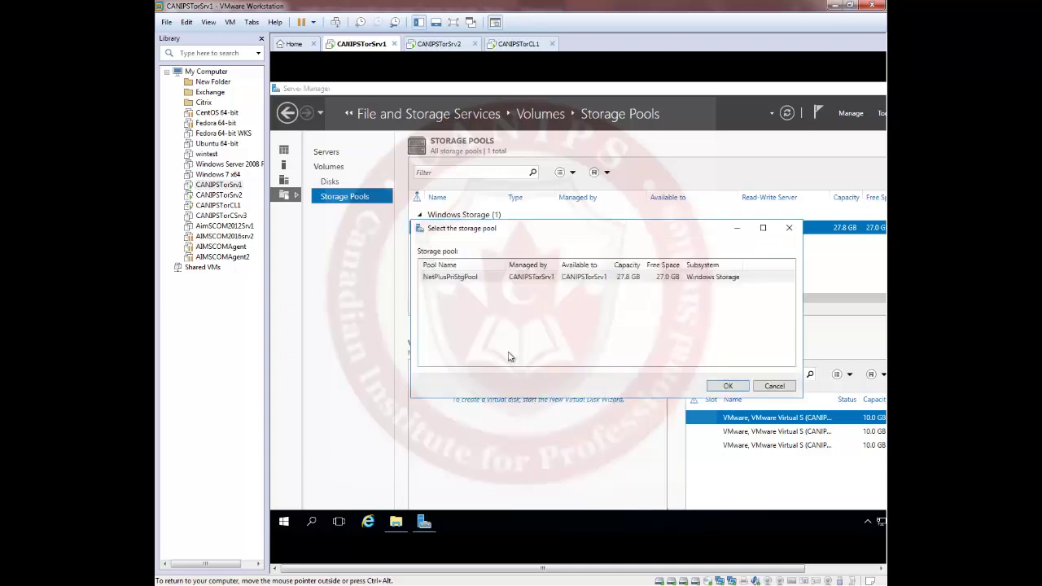
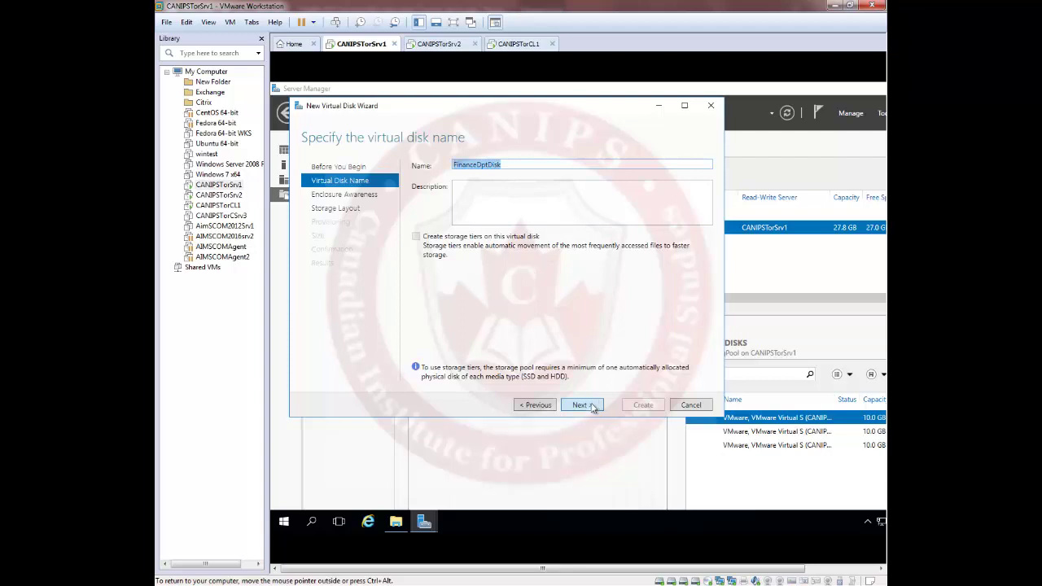
left_click(591, 409)
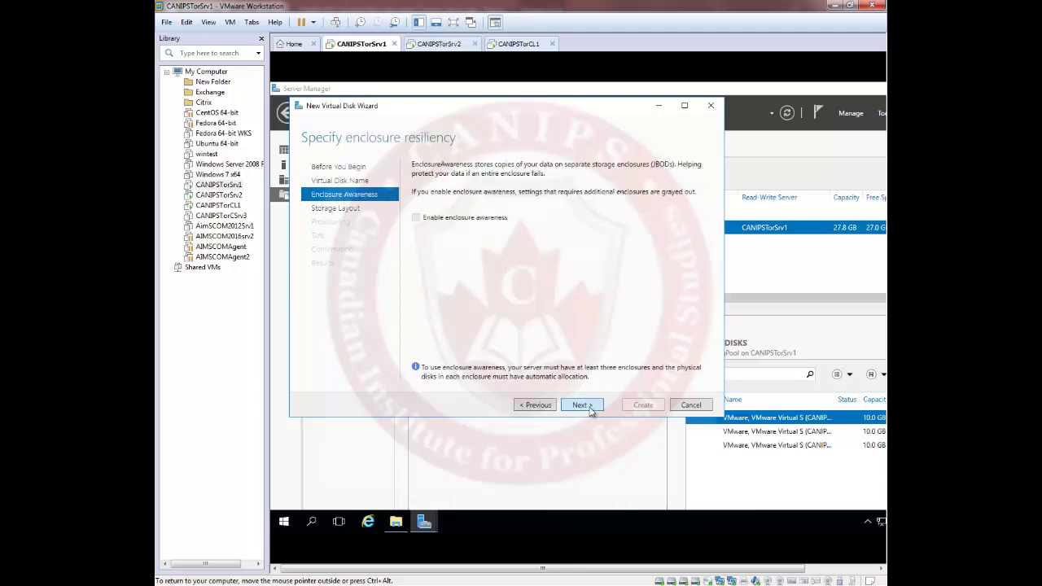
left_click(591, 410)
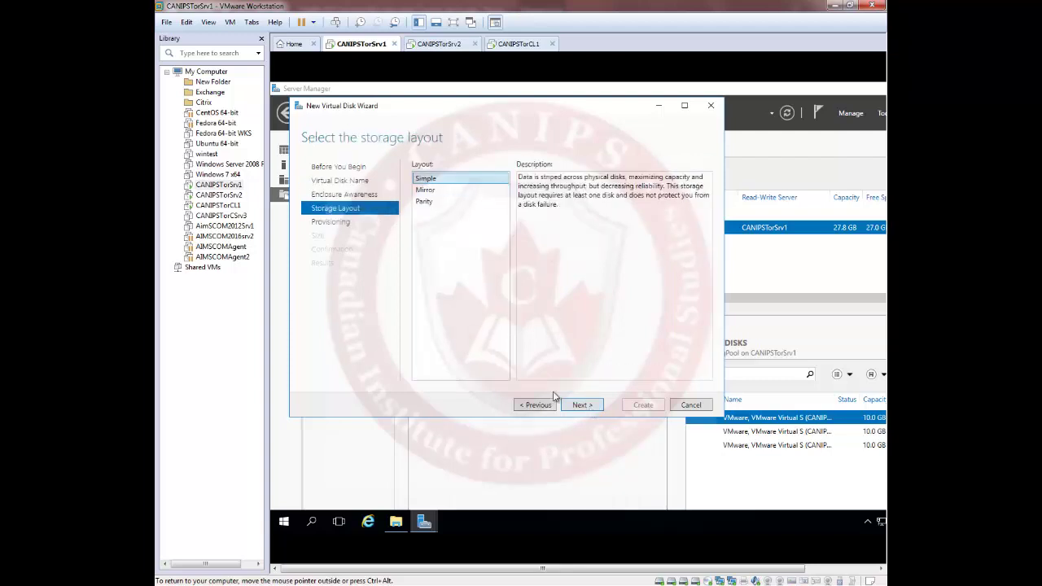
left_click(584, 405)
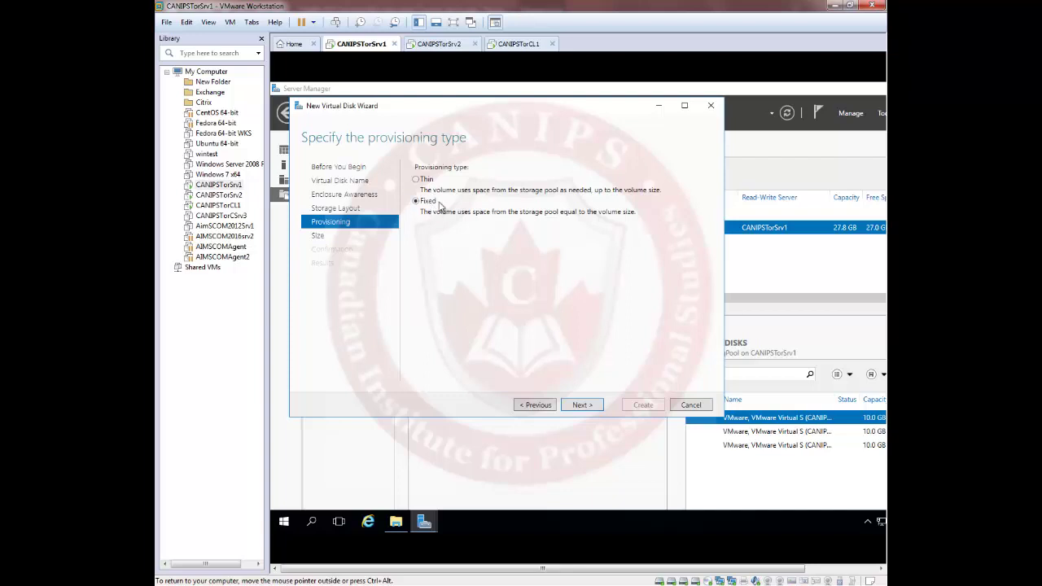
left_click(417, 202)
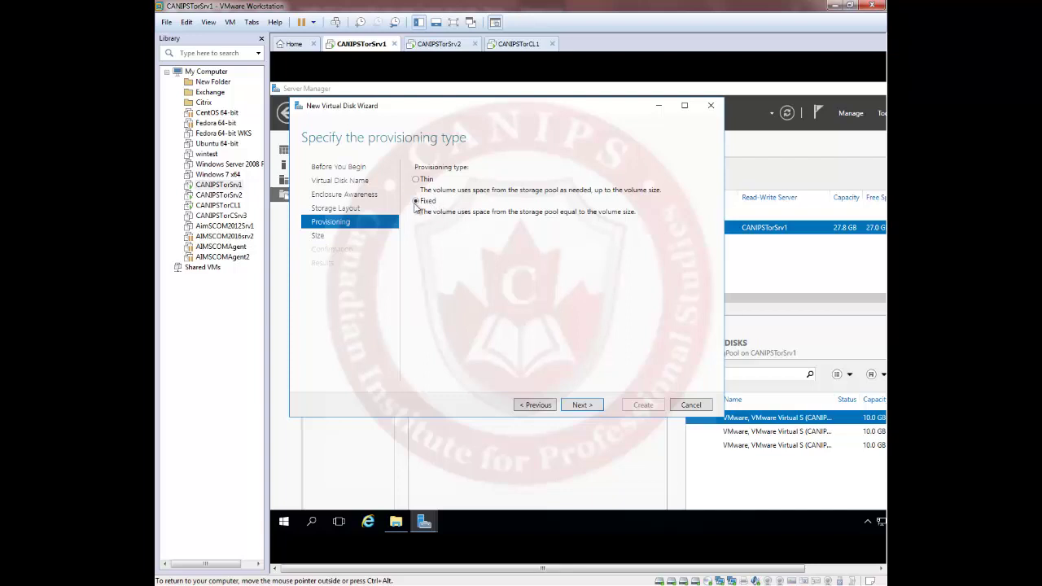
left_click(591, 406)
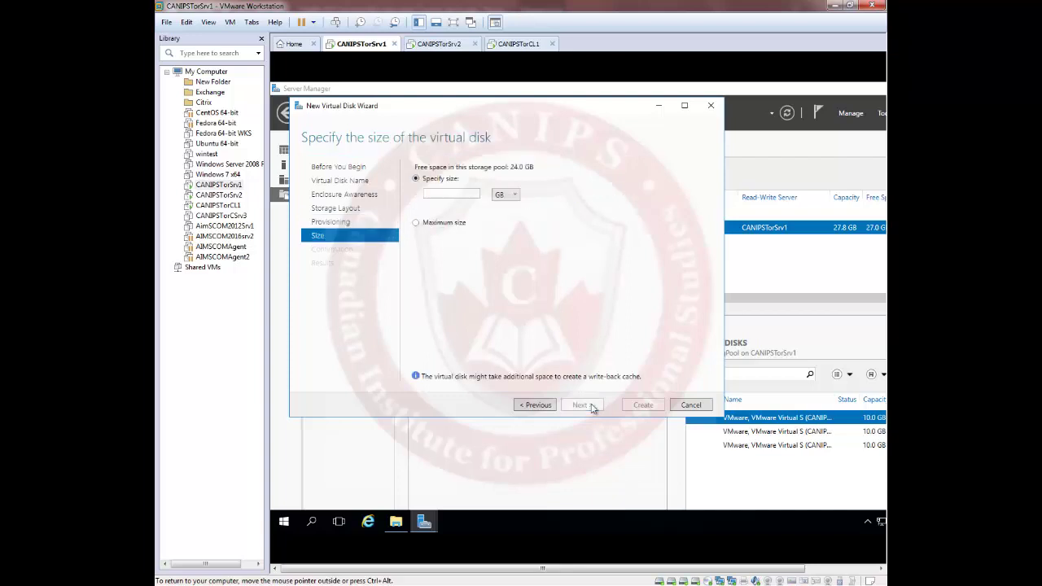
Check the planned disk size on the PowerPoint lab slide, then create FinanceDptDisk at 3 GB and continue to the New Volume Wizard
left_click(463, 195)
key("alt+Tab")
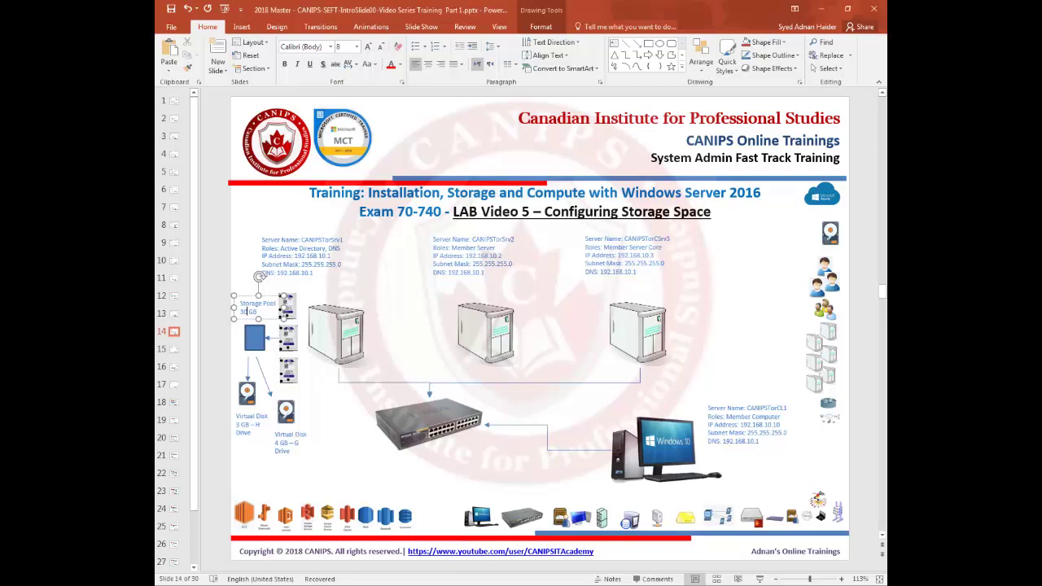
left_click(254, 462)
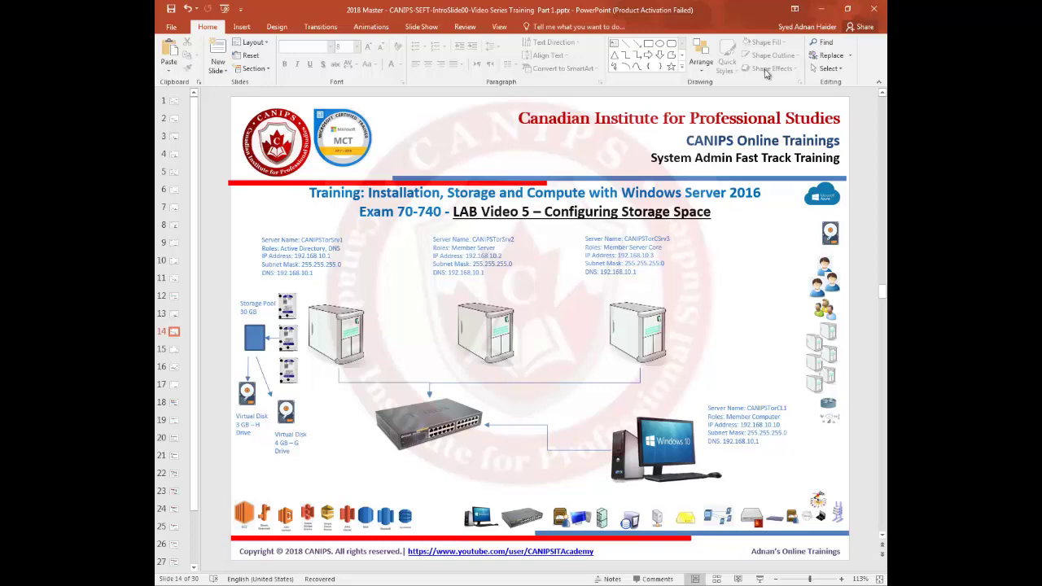
left_click(820, 9)
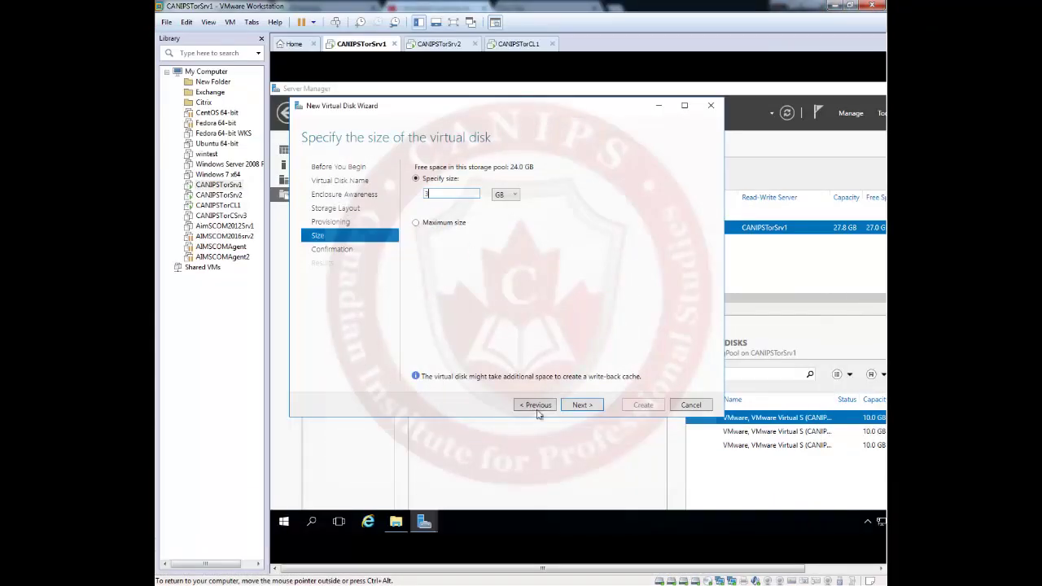
left_click(583, 405)
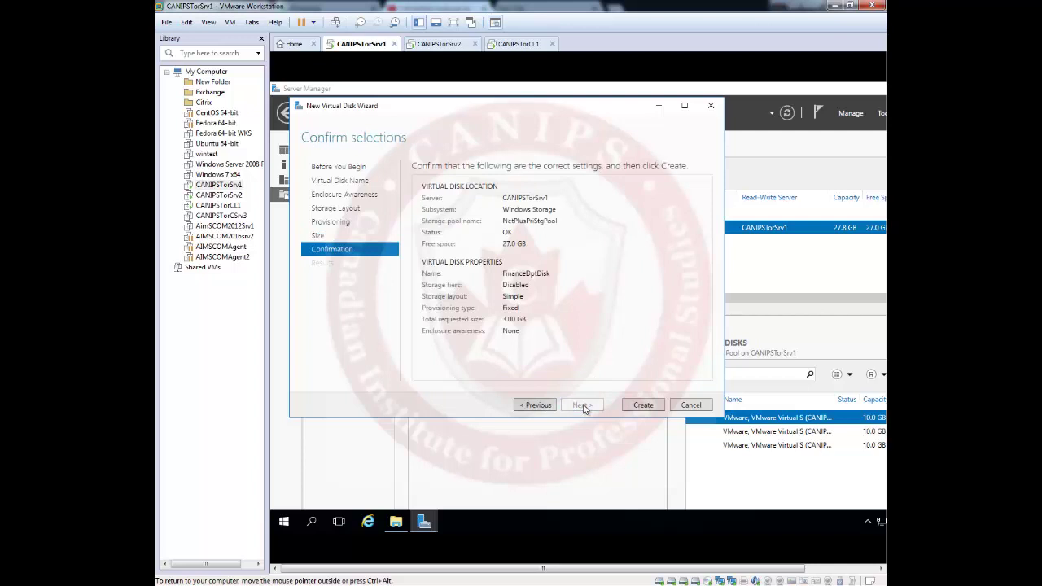
left_click(639, 406)
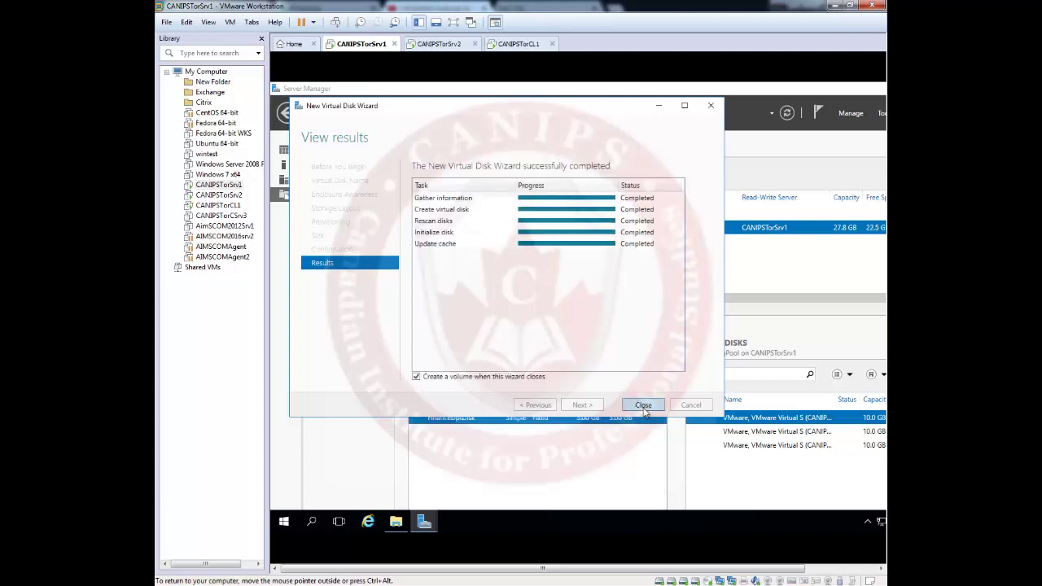
left_click(643, 409)
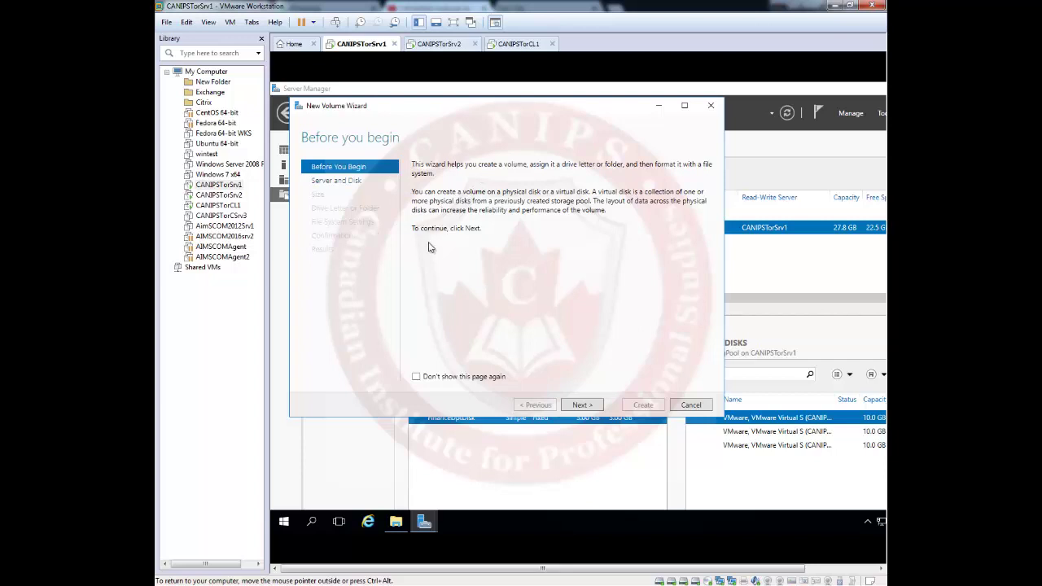
Place the new volume on FinanceDptDisk at its default full size and assign it drive letter H
left_click(589, 410)
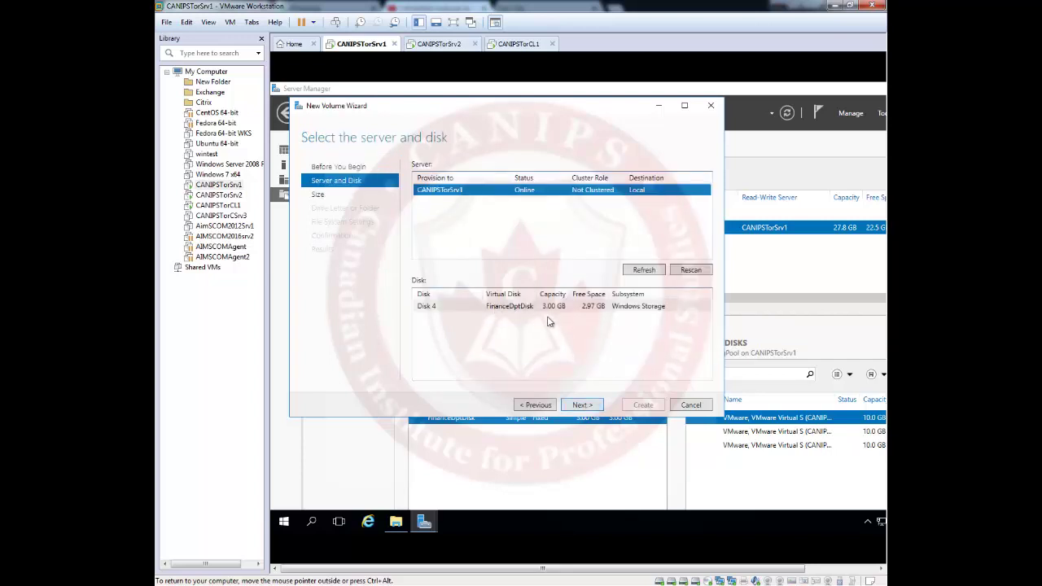
left_click(581, 405)
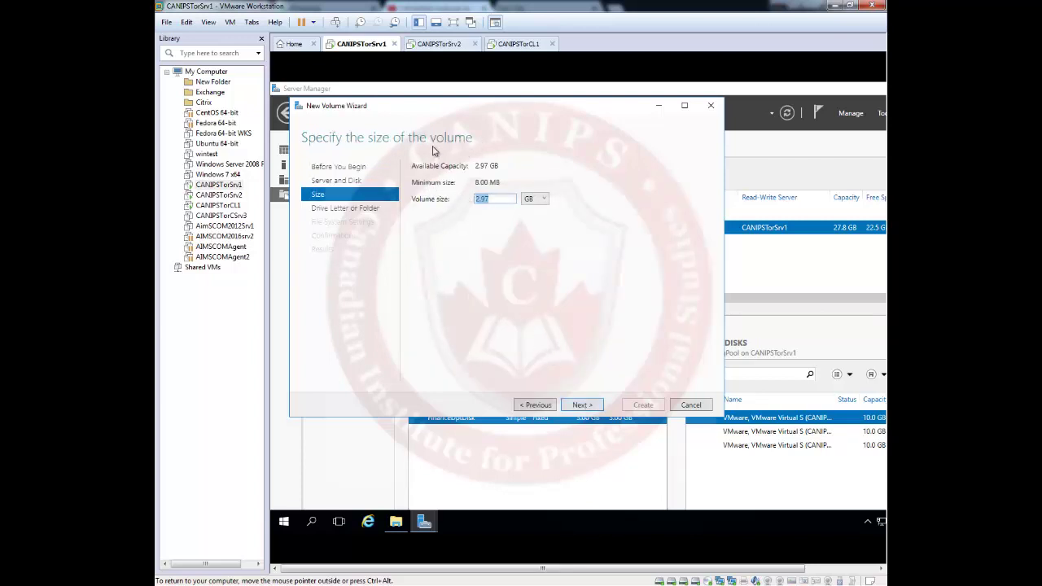
left_click(591, 406)
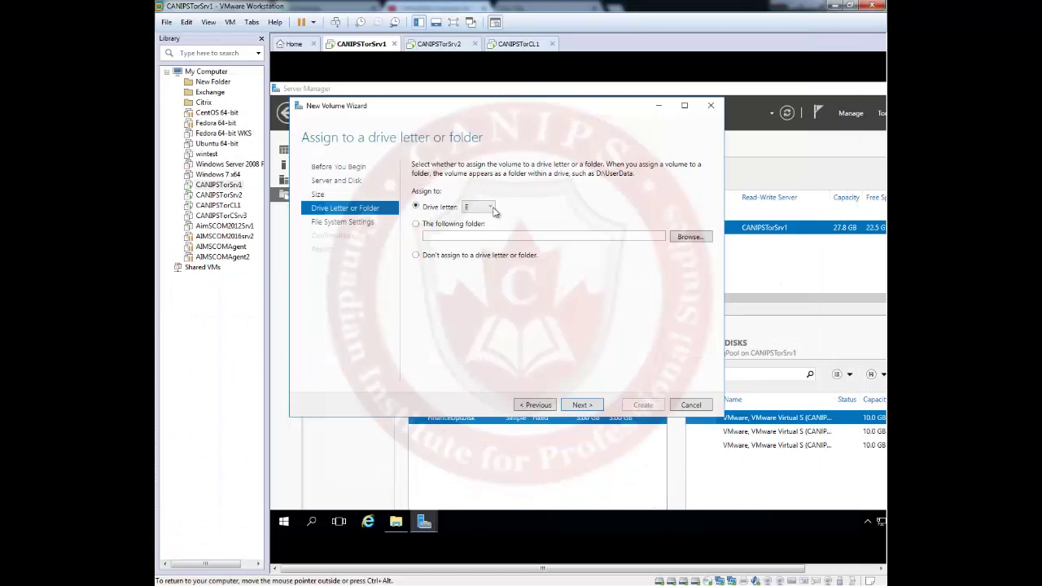
left_click(489, 208)
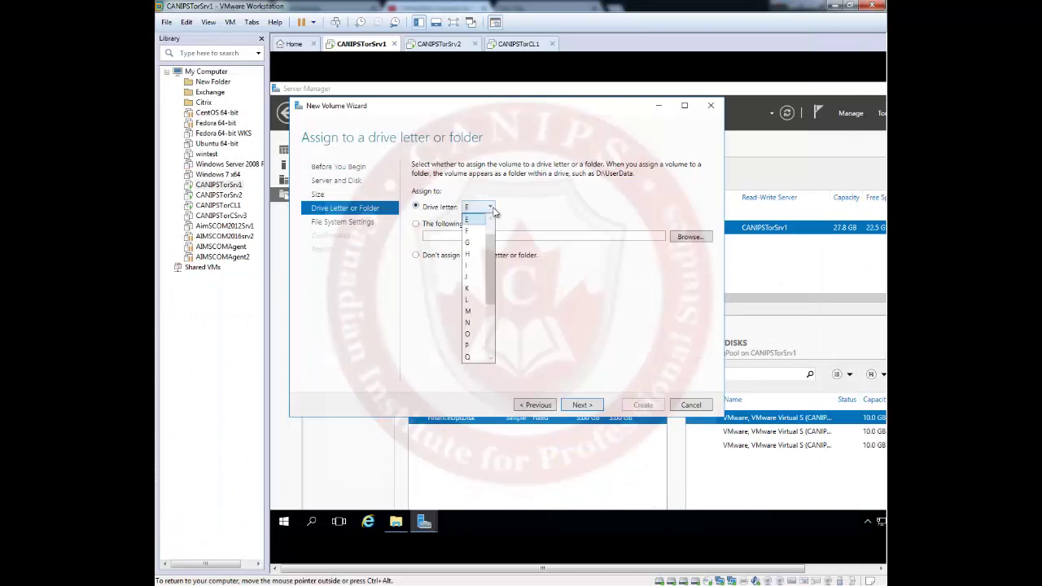
left_click(477, 255)
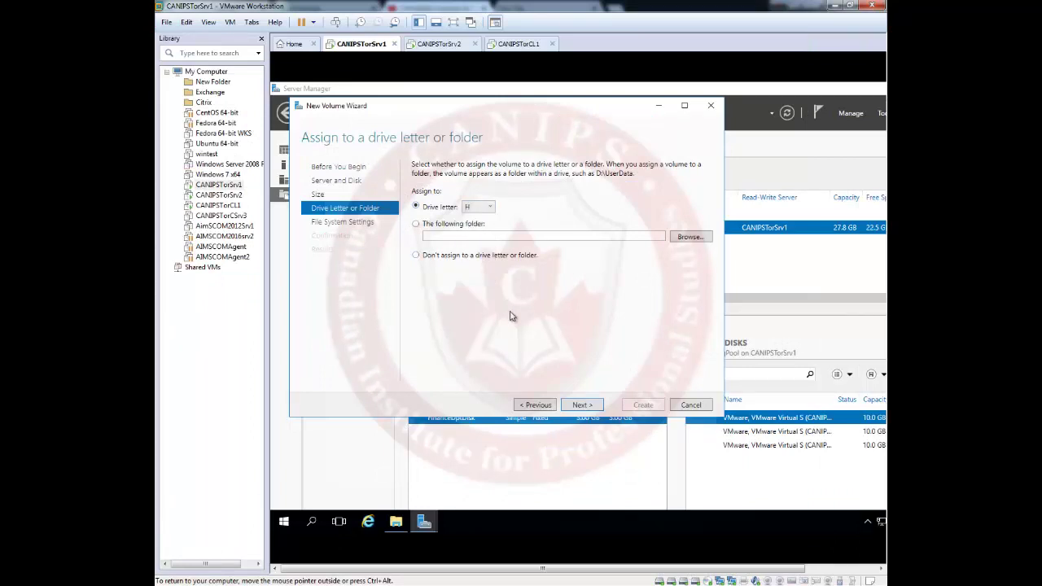
left_click(583, 406)
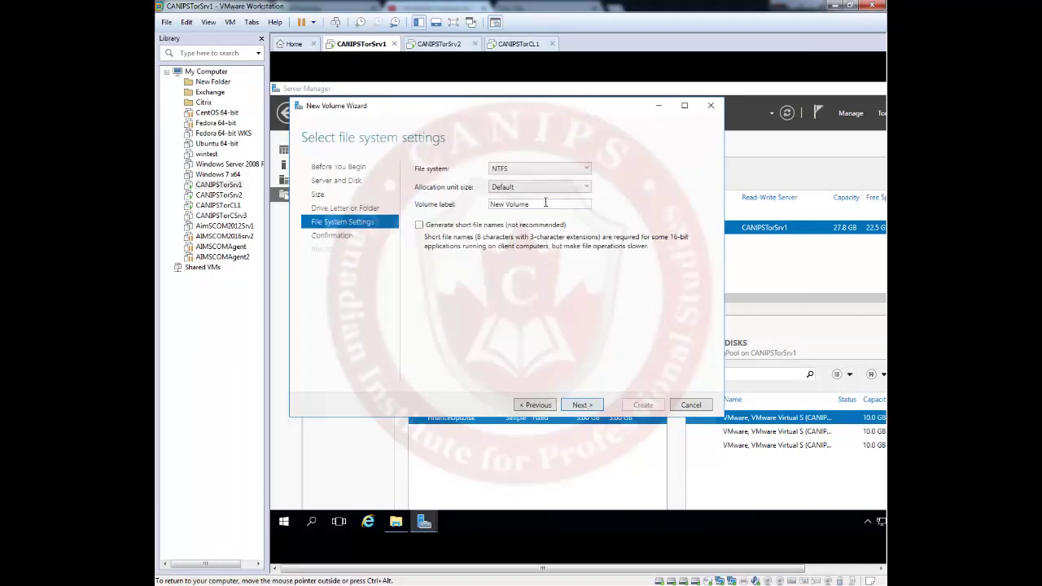
Label the NTFS volume FinanceDptDisk, keep the default allocation unit size, create it and close the wizard
left_click_drag(545, 203, 458, 209)
type("FinanceDptDisk")
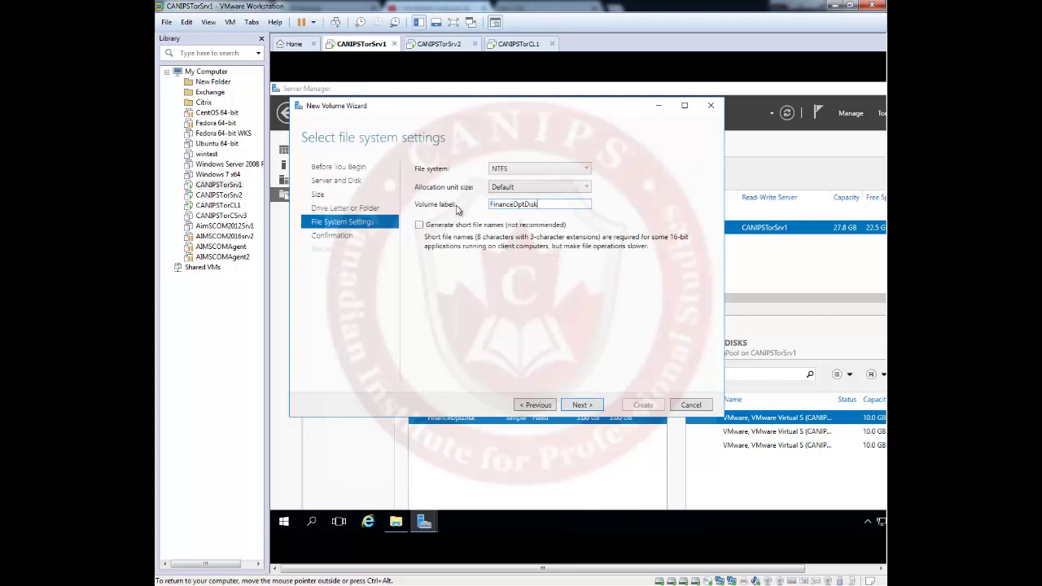
left_click(583, 404)
left_click(644, 405)
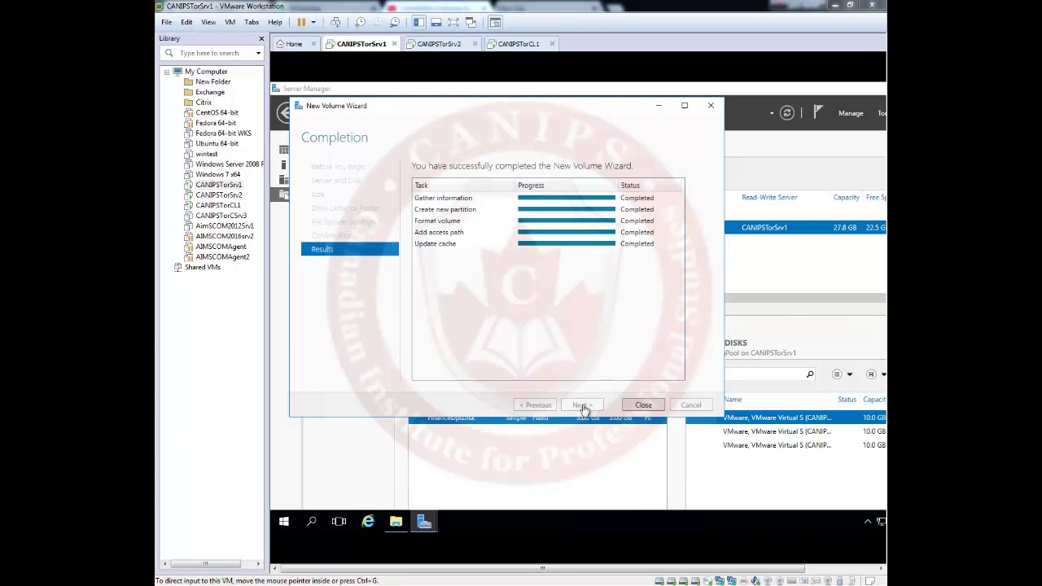
left_click(644, 405)
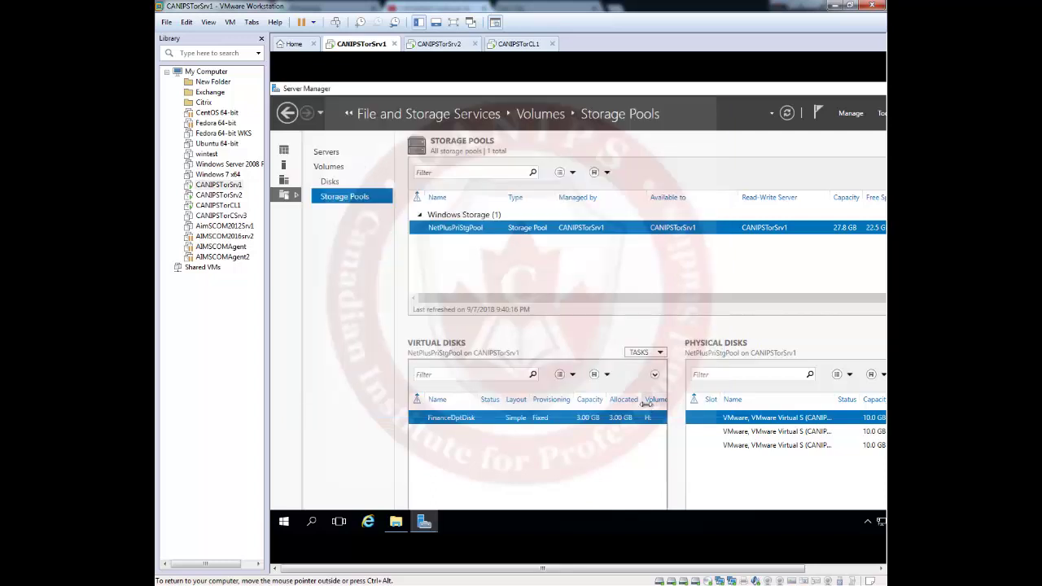
Check This PC in File Explorer for the FinanceDptDisk (H:) drive, then return to Server Manager's Storage Pools page
left_click(396, 521)
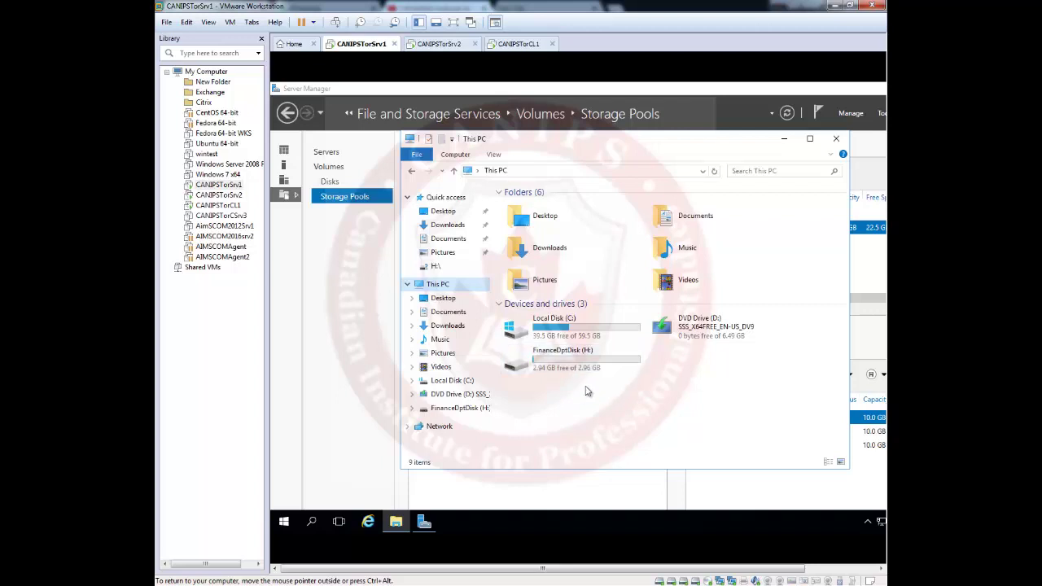
left_click(349, 200)
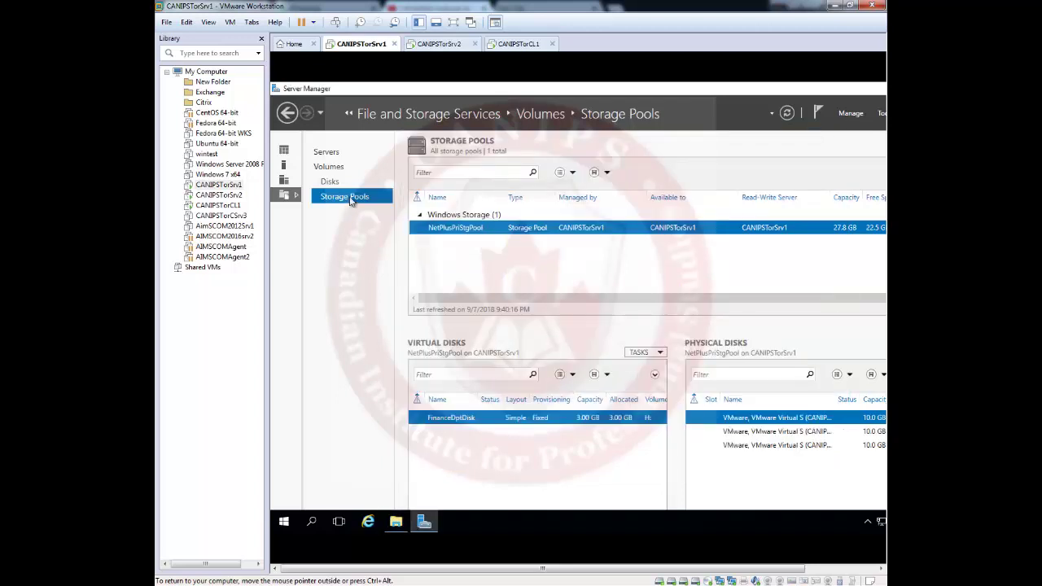
right_click(505, 230)
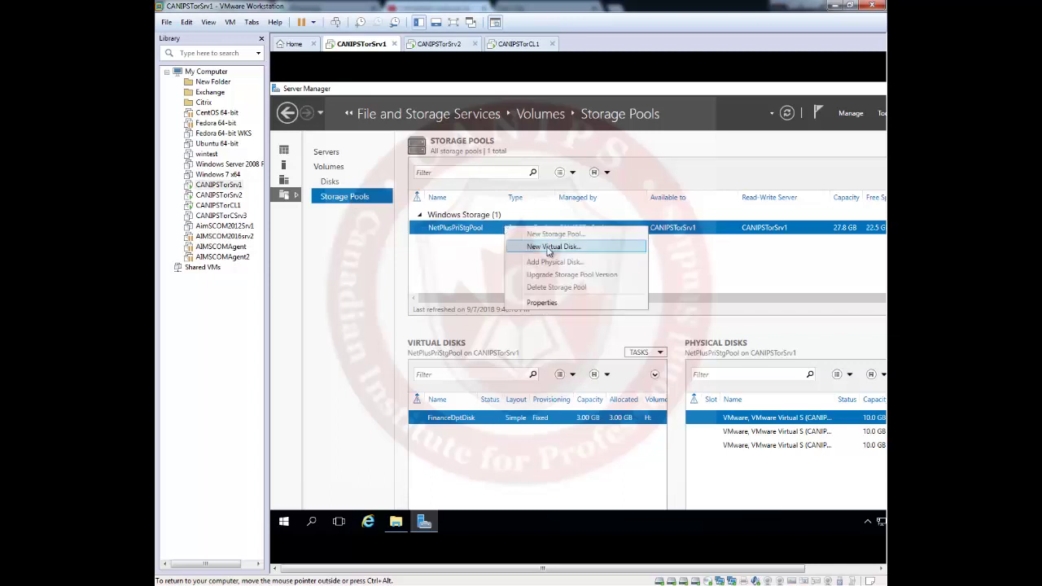
left_click(495, 257)
right_click(529, 230)
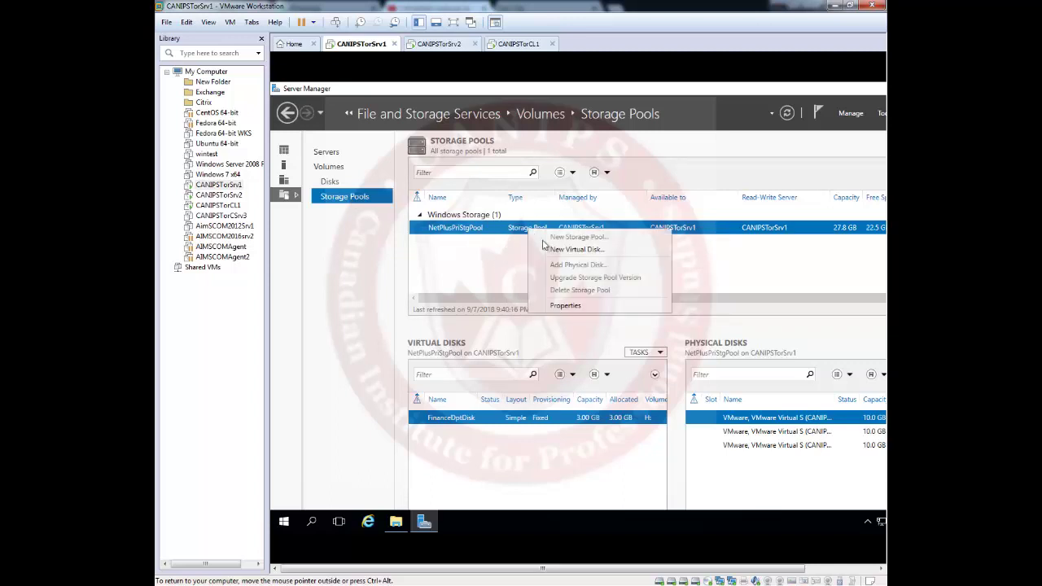
left_click(573, 250)
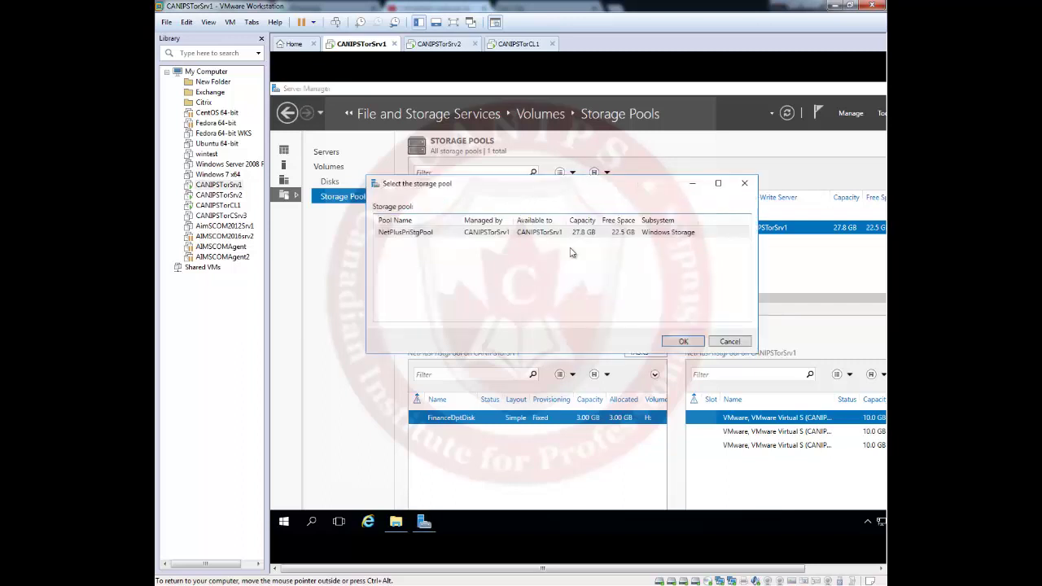
left_click(723, 345)
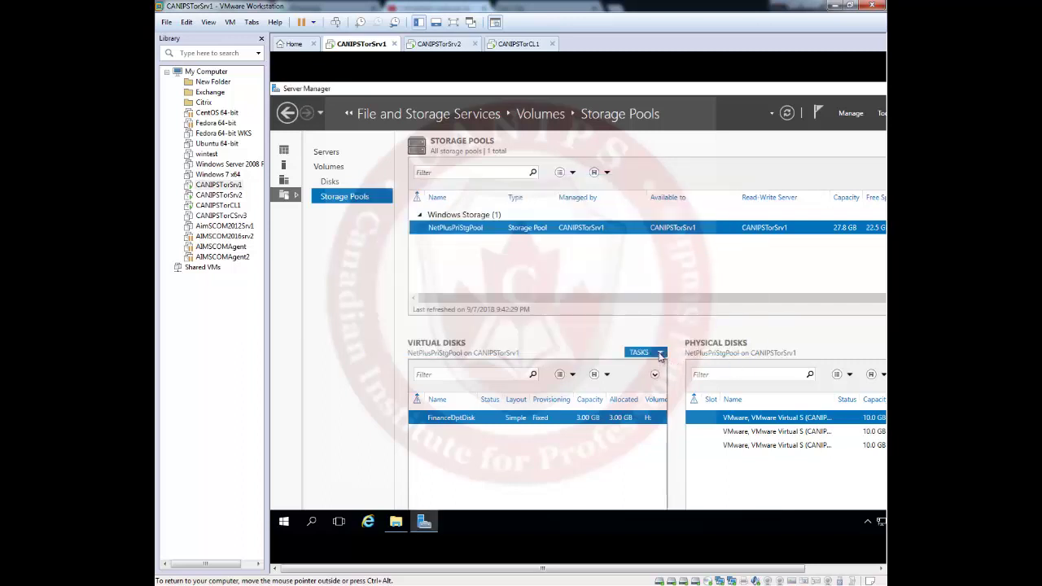
Start a new virtual disk in the NetPlusPriStgPool storage pool and name it ITDeptDisk
left_click(659, 353)
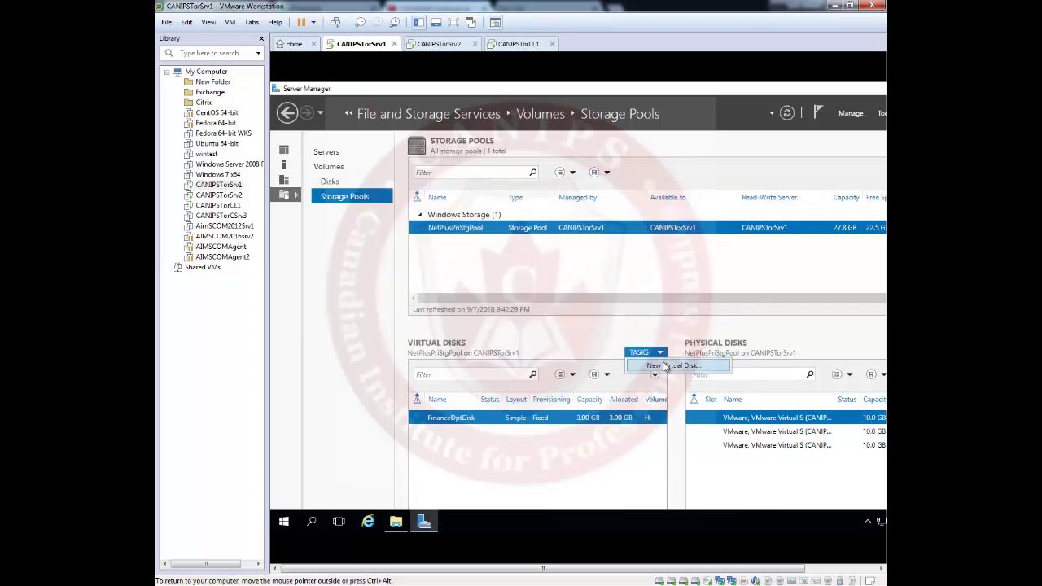
left_click(664, 367)
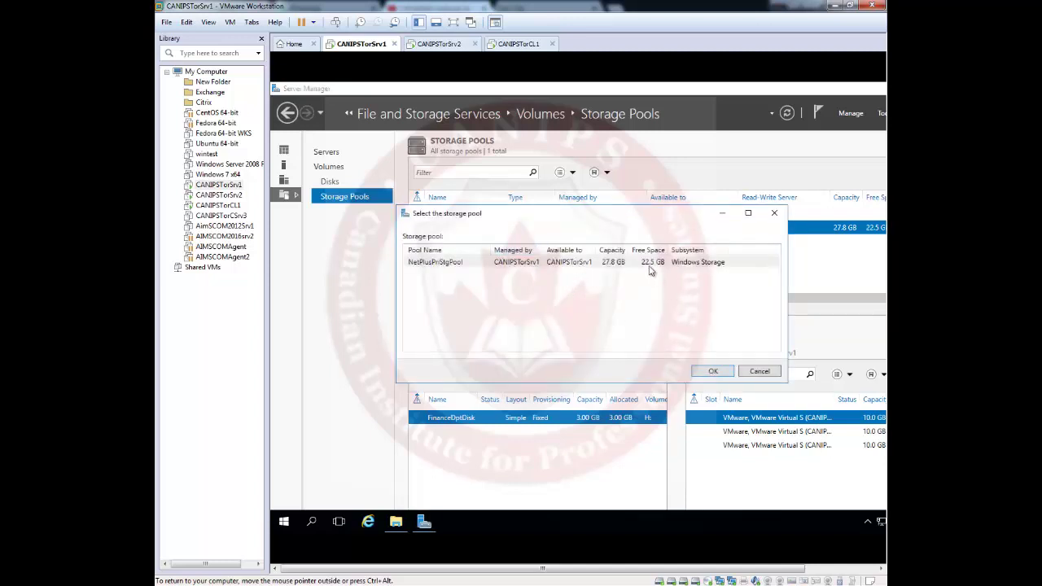
left_click(708, 371)
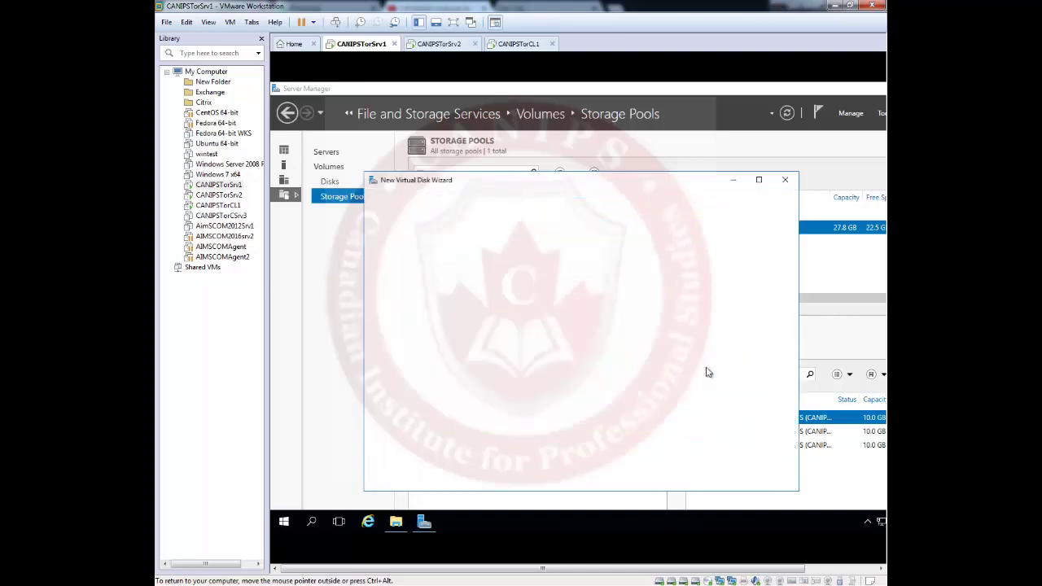
left_click(657, 481)
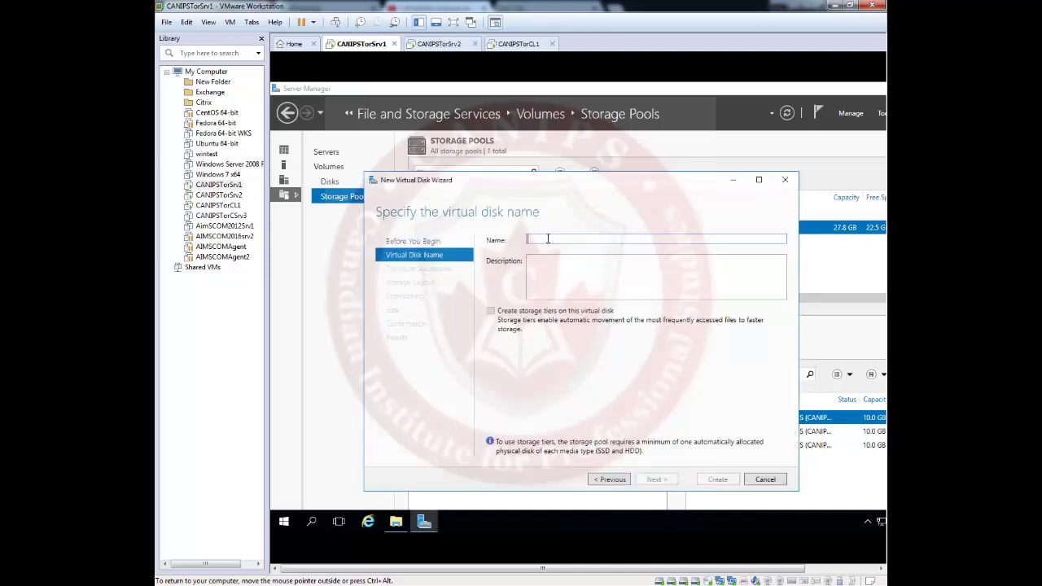
type("C")
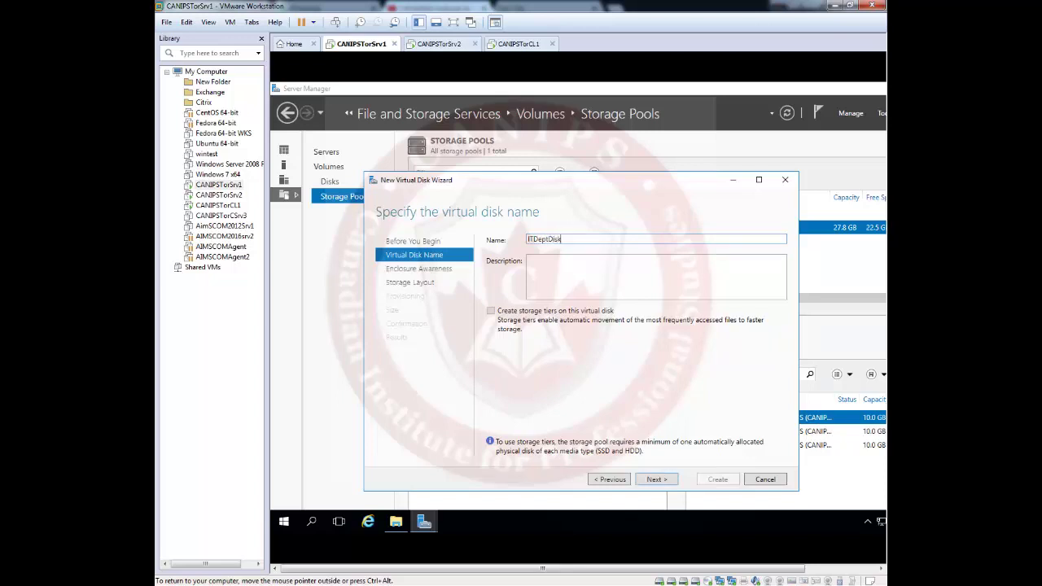
key("ctrl+a")
left_click(659, 479)
Leave enclosure awareness off and choose the Simple storage layout with Fixed provisioning for ITDeptDisk
left_click(660, 481)
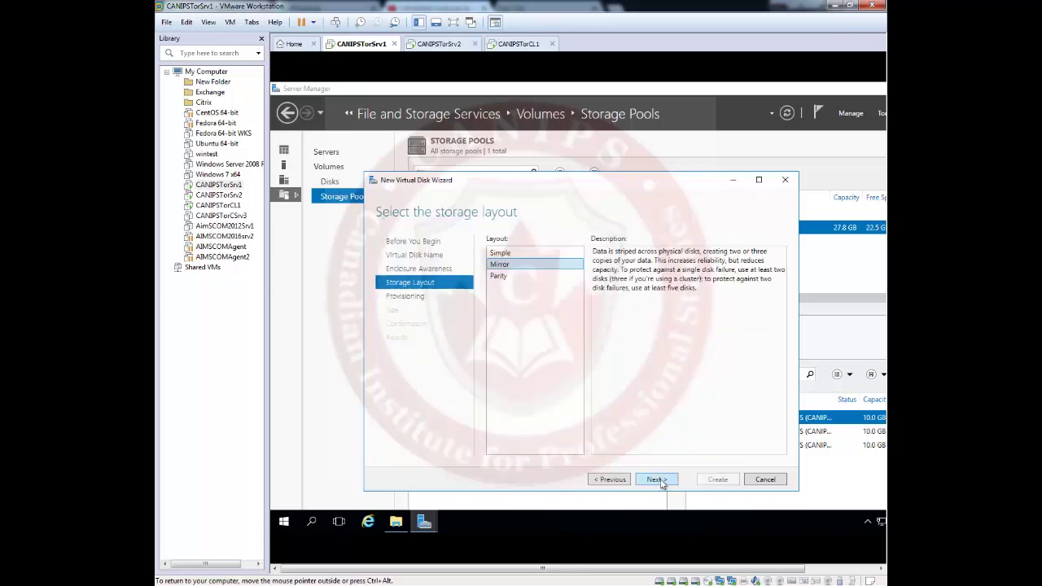
left_click(505, 254)
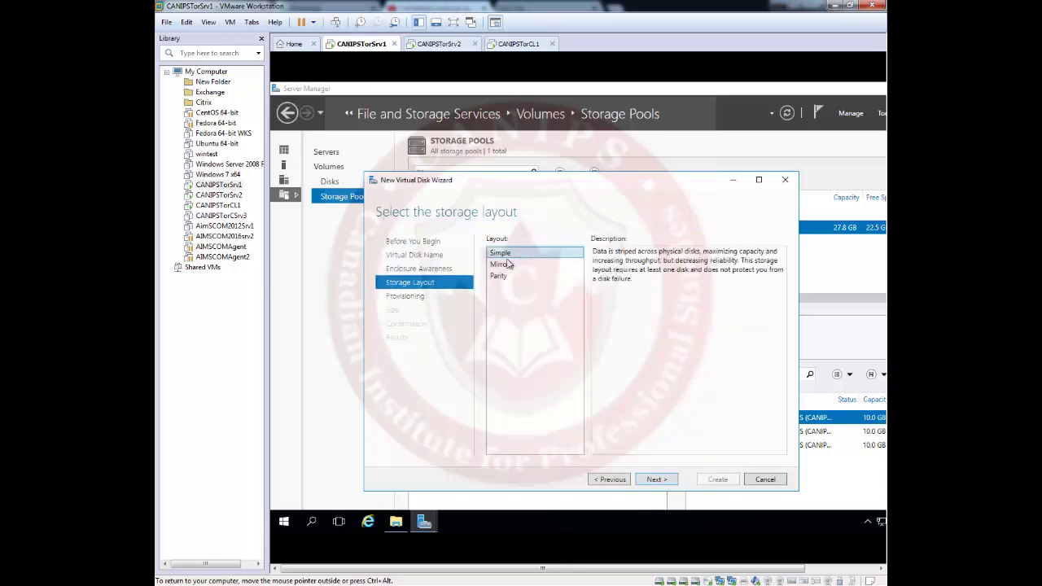
left_click(656, 479)
left_click(670, 482)
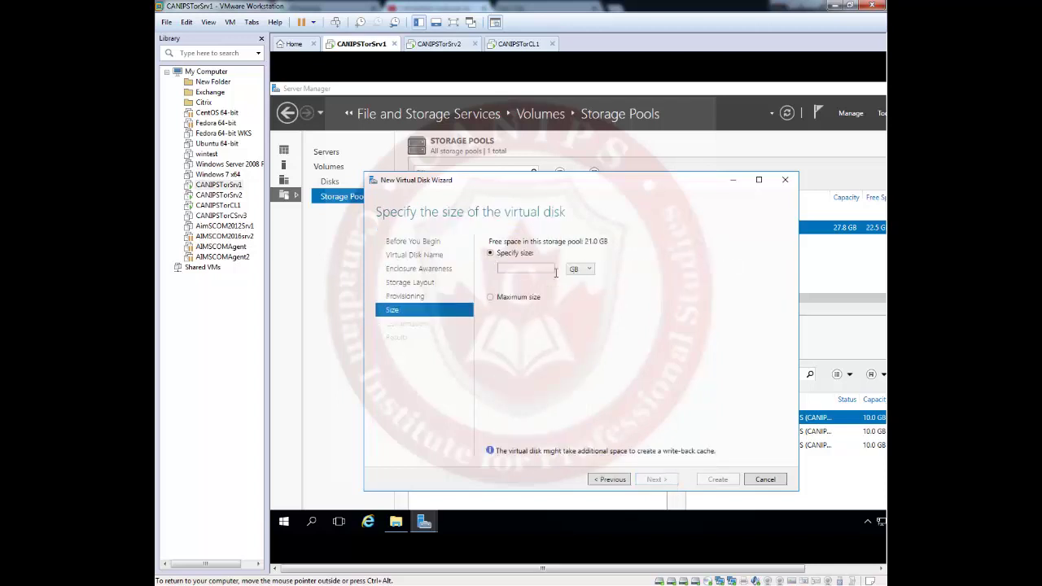
Set the virtual disk size to 4 GB, create the disk, and cancel the New Volume Wizard that follows
left_click(531, 270)
type("4")
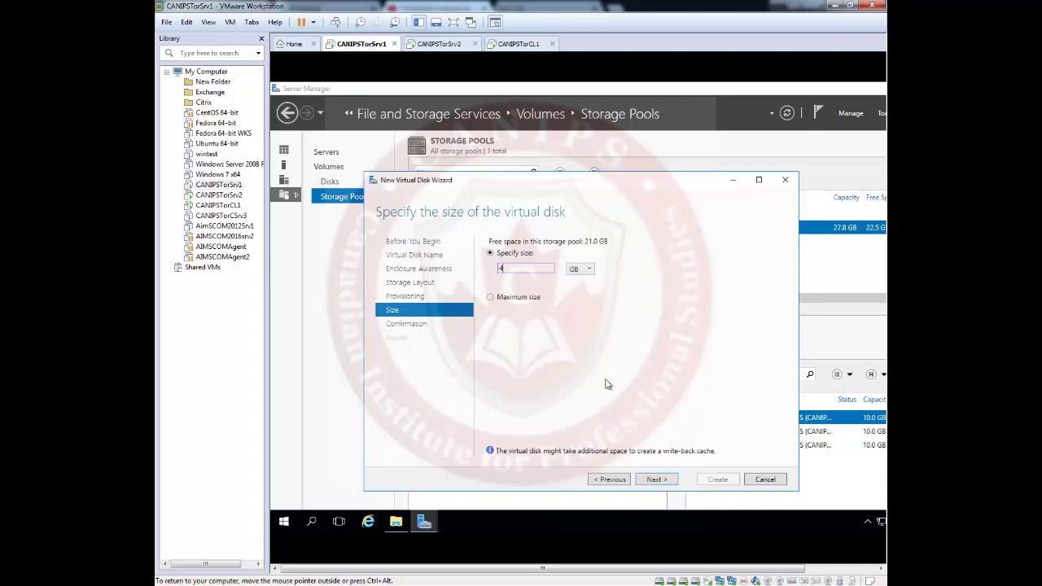
left_click(666, 480)
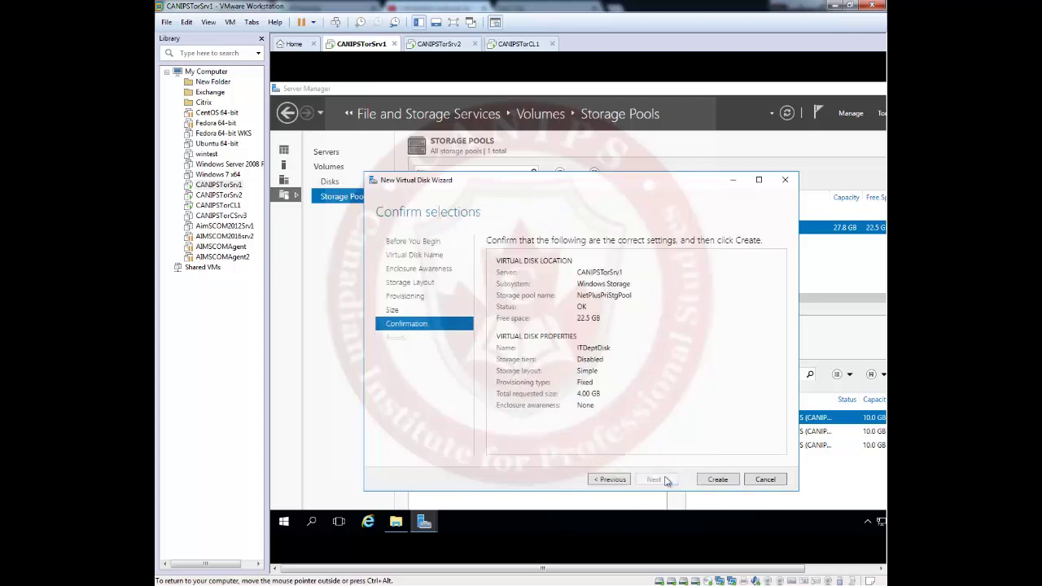
left_click(720, 480)
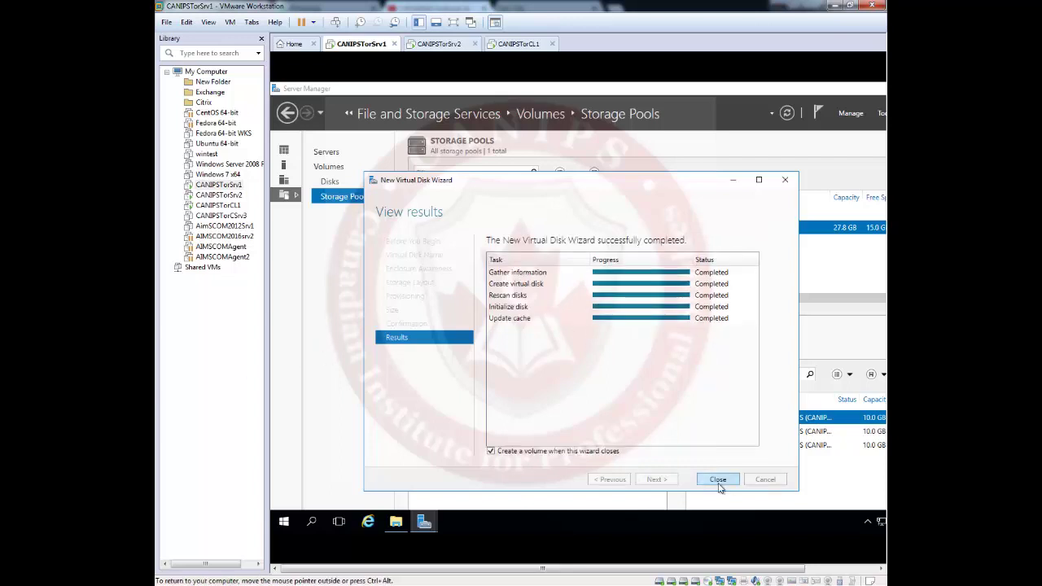
left_click(717, 480)
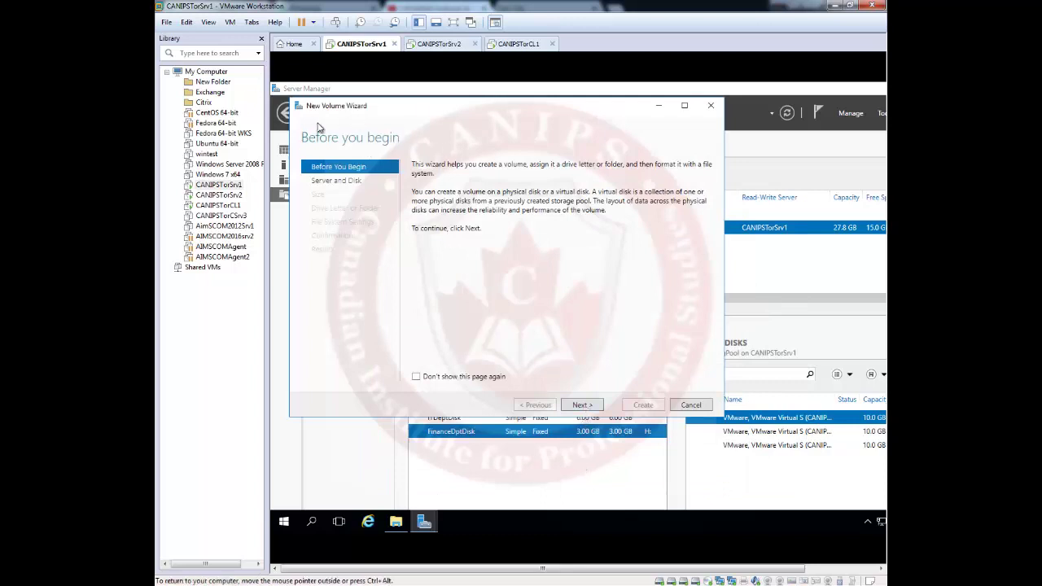
left_click(697, 405)
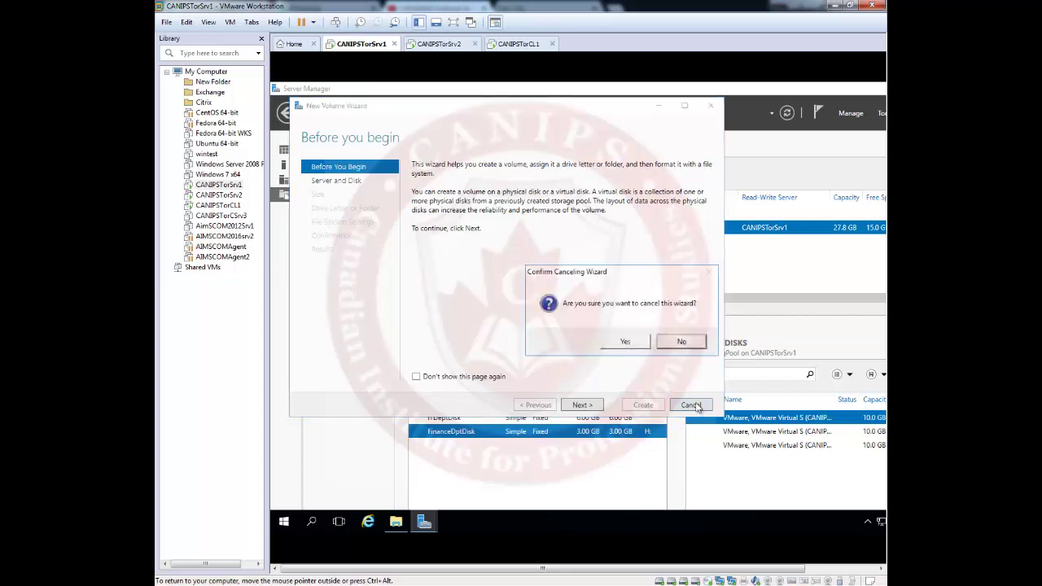
left_click(625, 343)
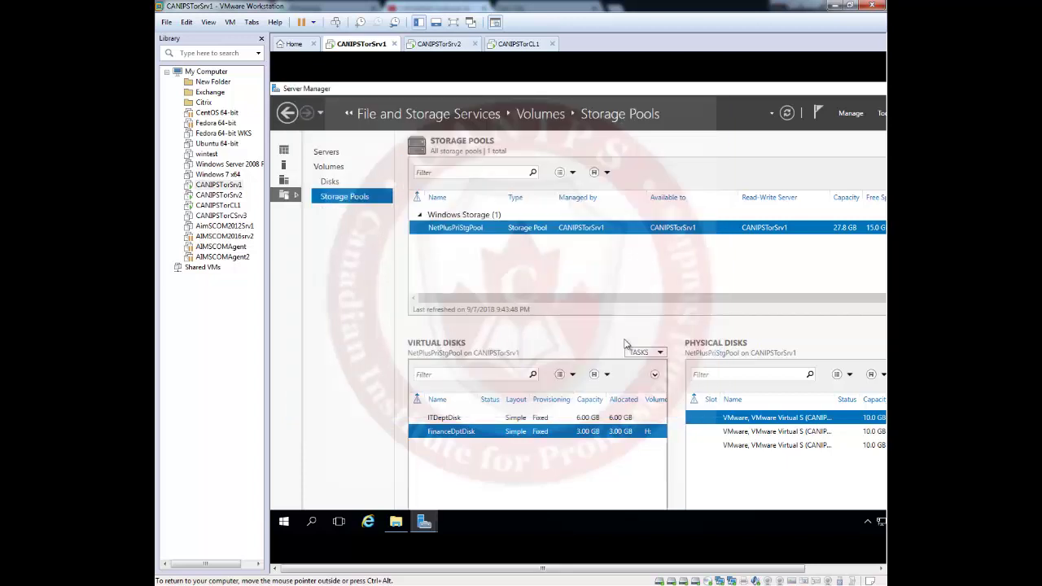
Look for ITDeptDisk on the Disks page and check the drives under This PC in File Explorer
left_click(325, 184)
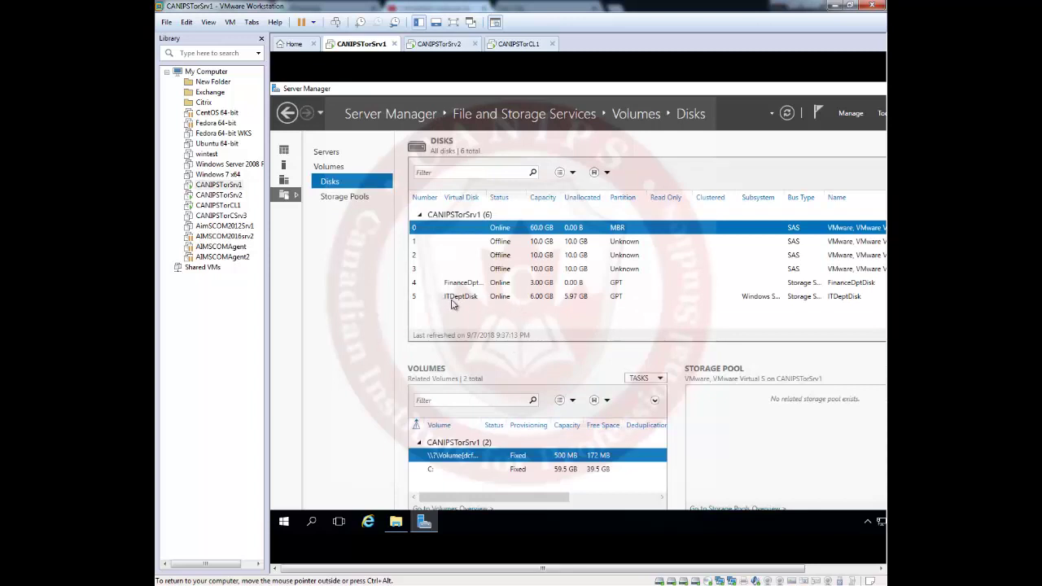
left_click(396, 521)
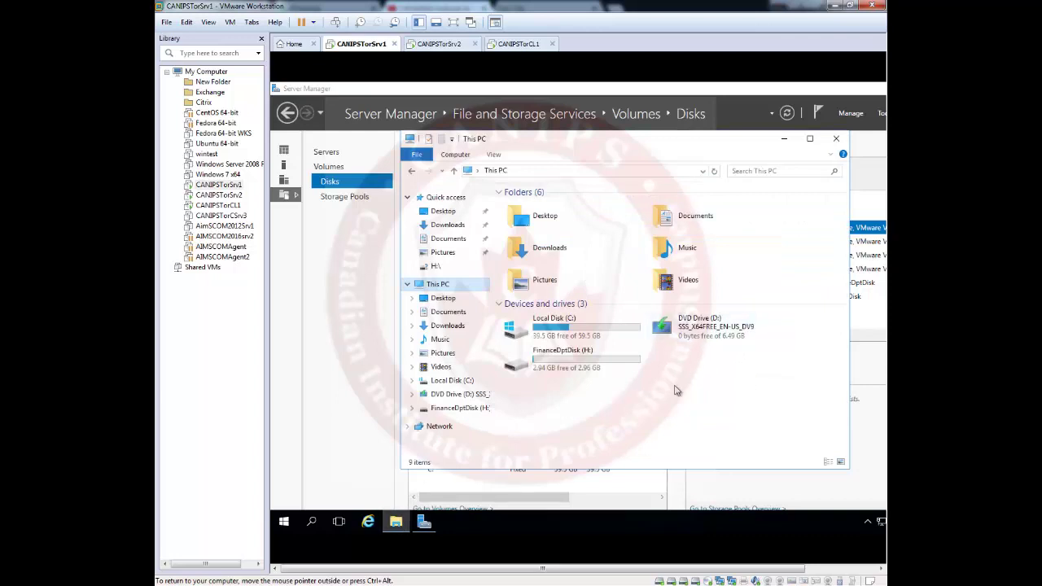
left_click(372, 389)
Start a new volume on ITDeptDisk from the Disks page, keep its default full size and assign drive letter G
left_click(463, 298)
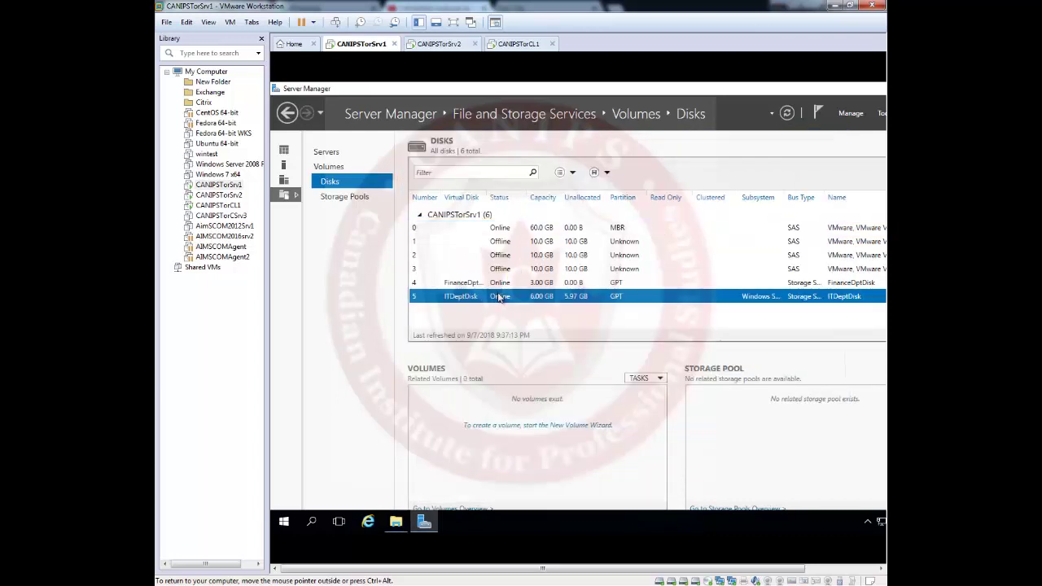
right_click(500, 297)
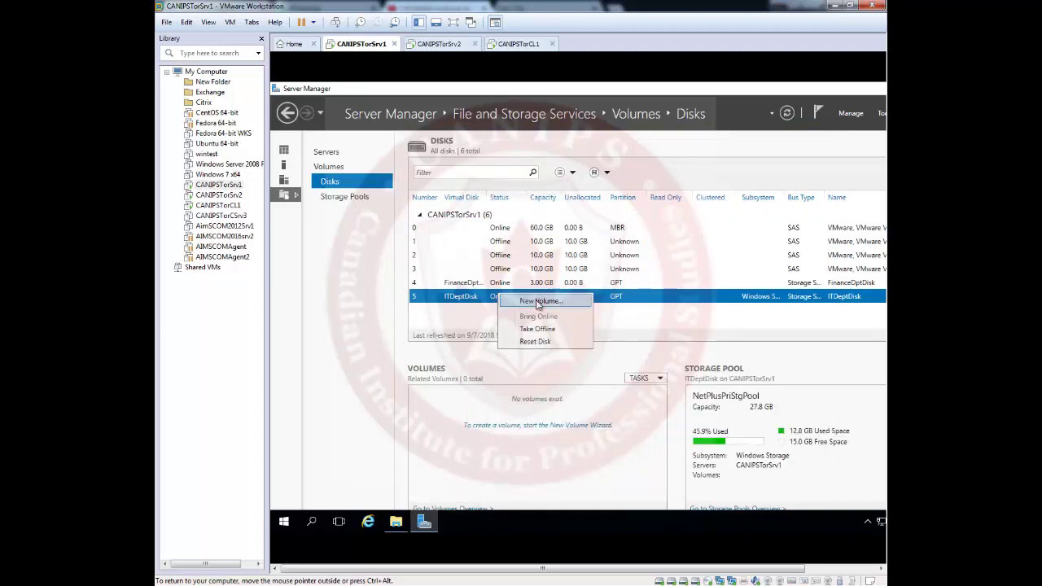
left_click(540, 301)
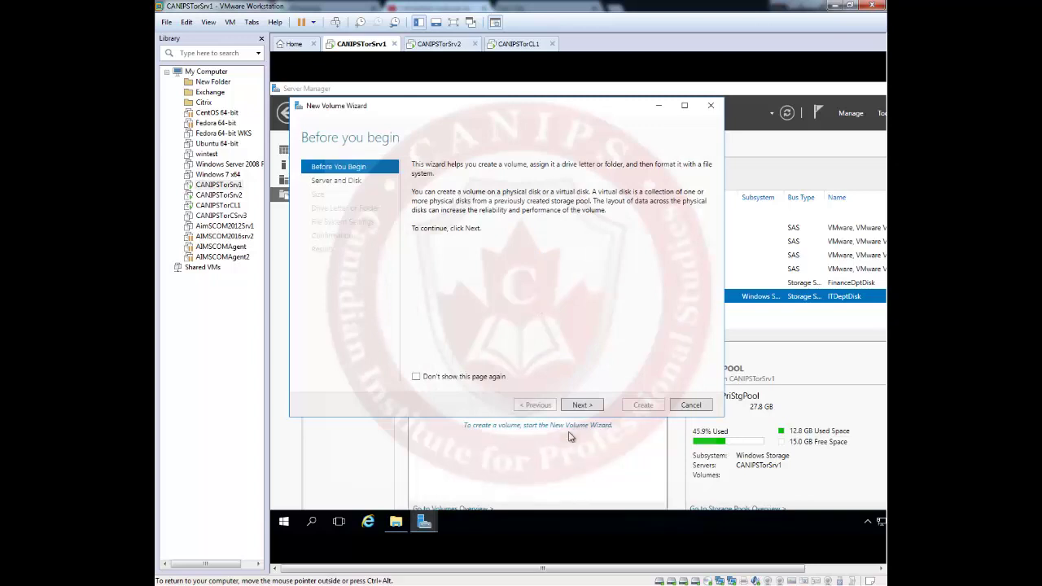
left_click(582, 405)
left_click(582, 406)
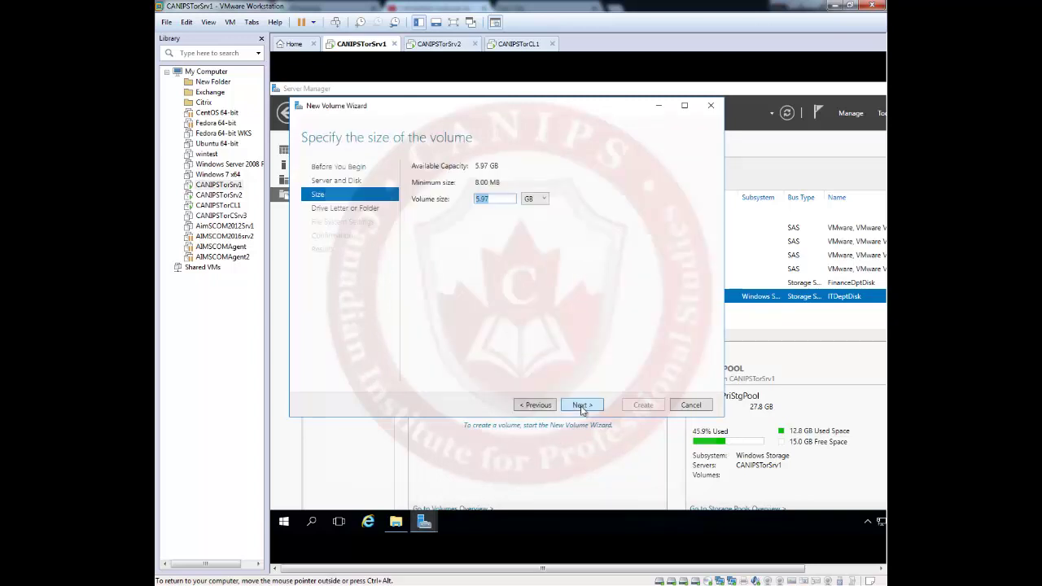
left_click(582, 407)
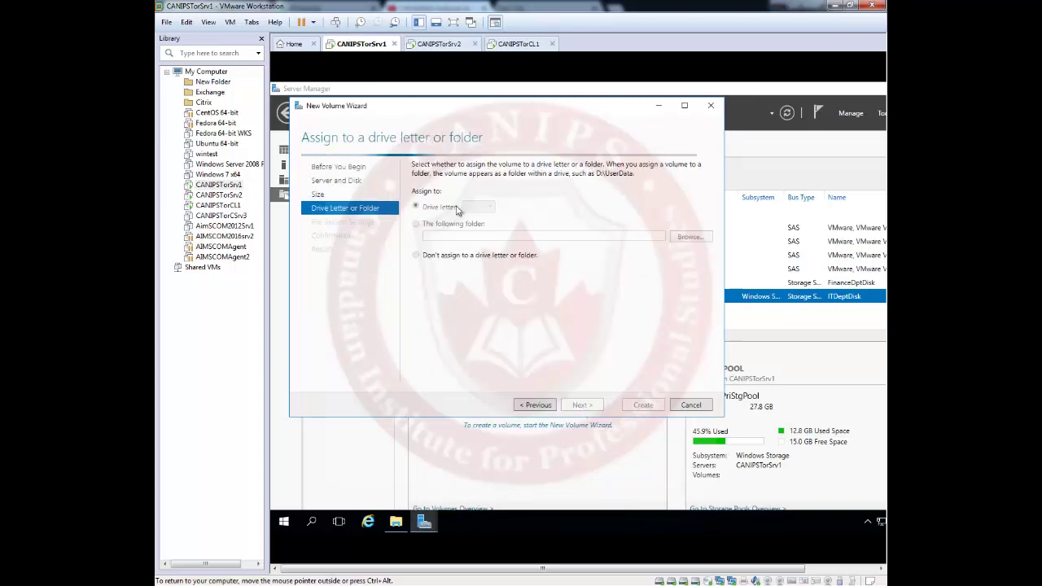
left_click(490, 208)
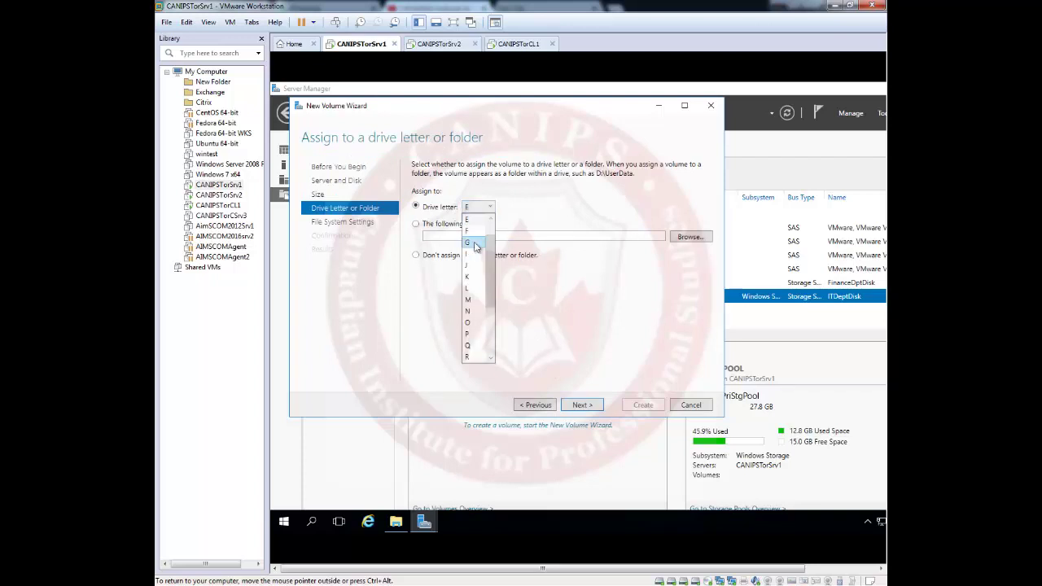
left_click(470, 243)
left_click(581, 405)
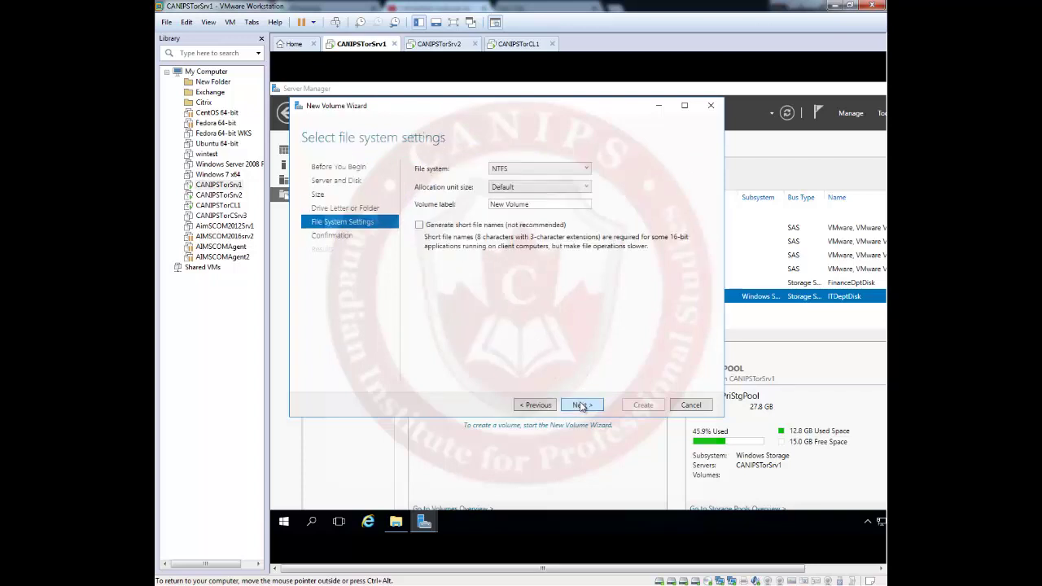
Label the NTFS volume ITDeptDisk, keep the default allocation unit size, create it and close the wizard
left_click_drag(537, 206, 437, 207)
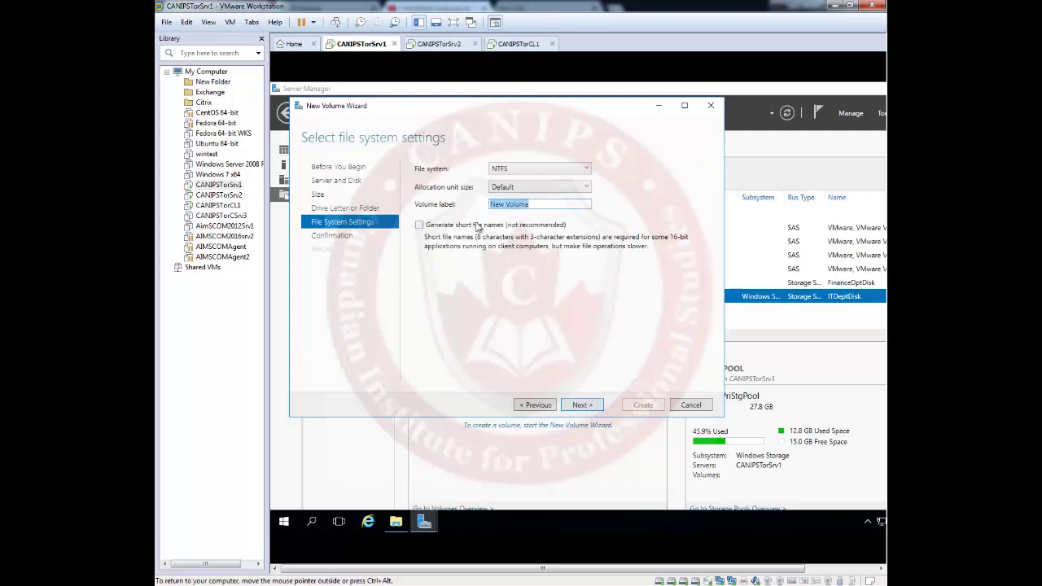
type("ITDeptDisk")
left_click(582, 405)
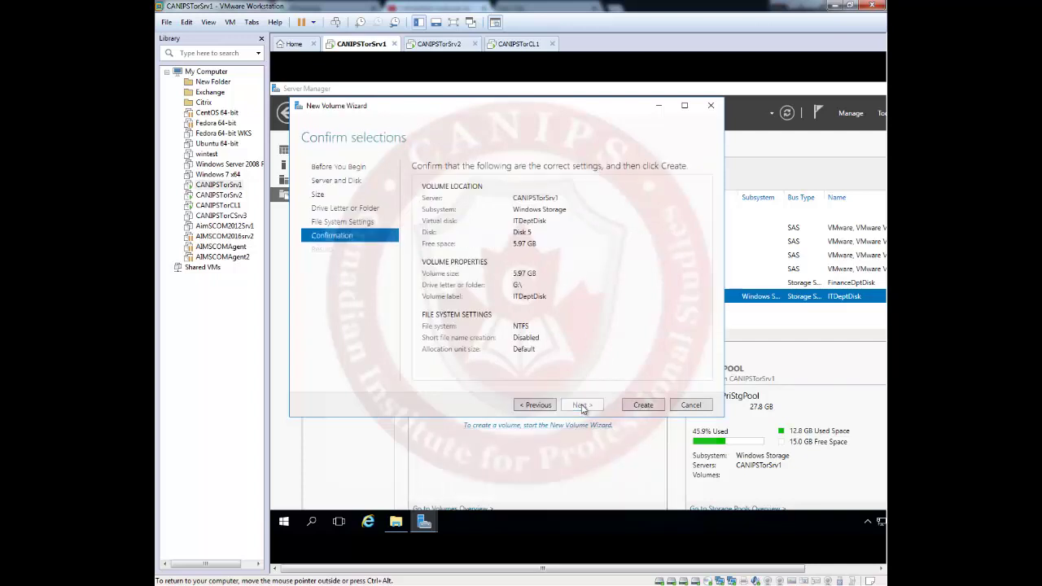
left_click(639, 406)
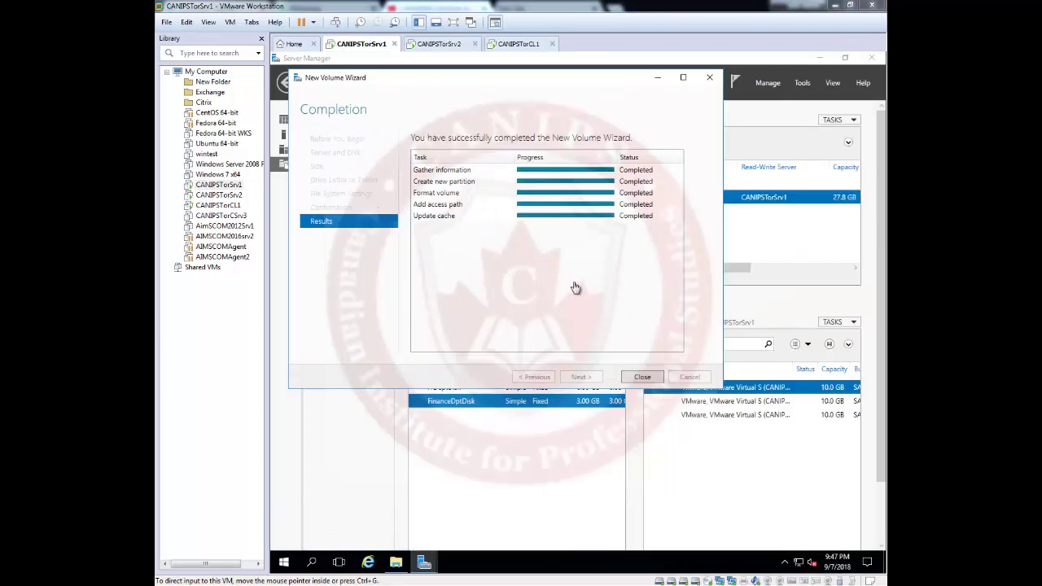
left_click(639, 378)
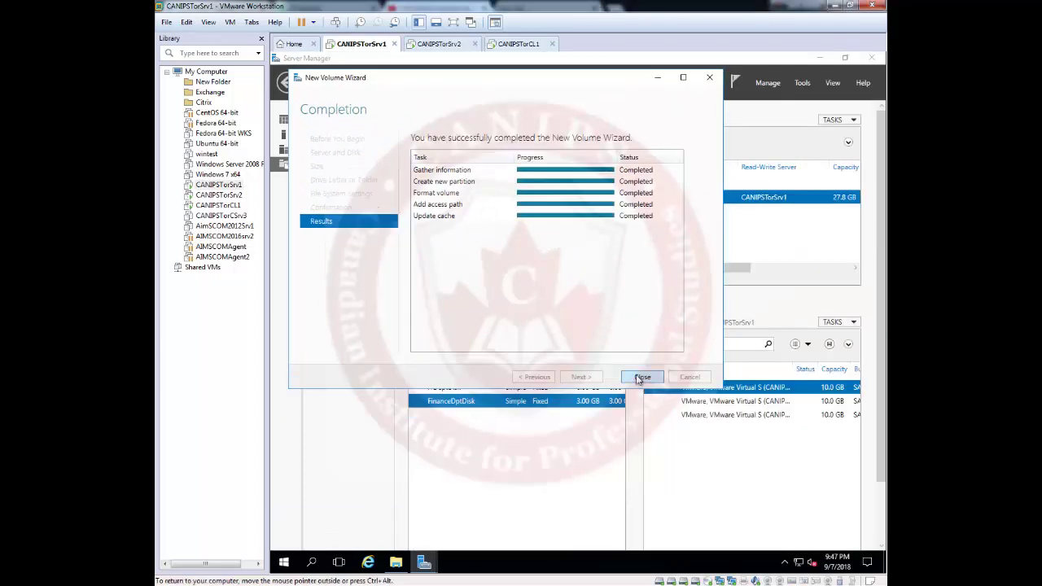
left_click(646, 379)
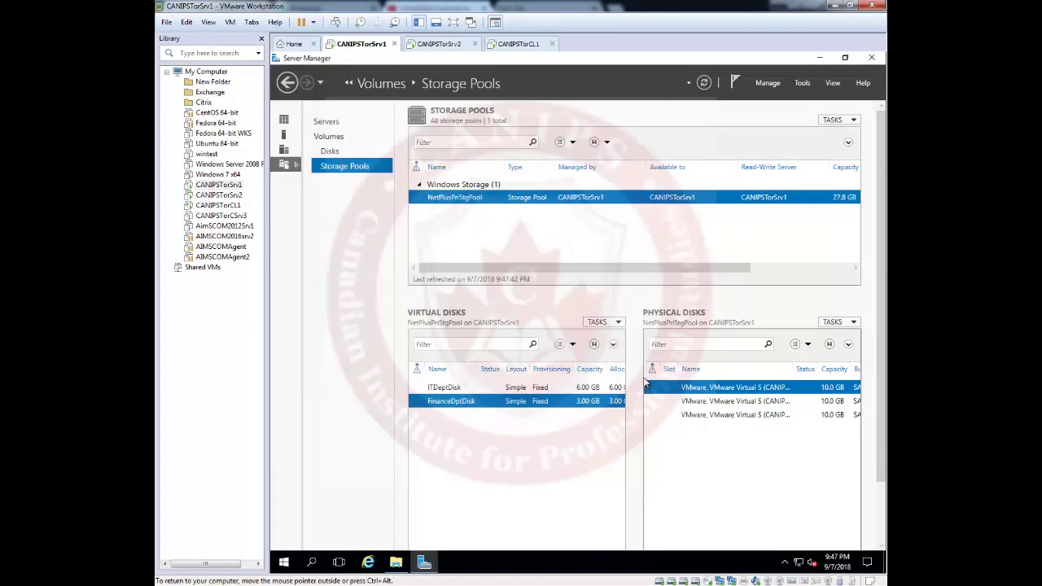
Check This PC for the ITDeptDisk (G:) drive, then examine the pool's free space and percent allocated in Server Manager
left_click(396, 562)
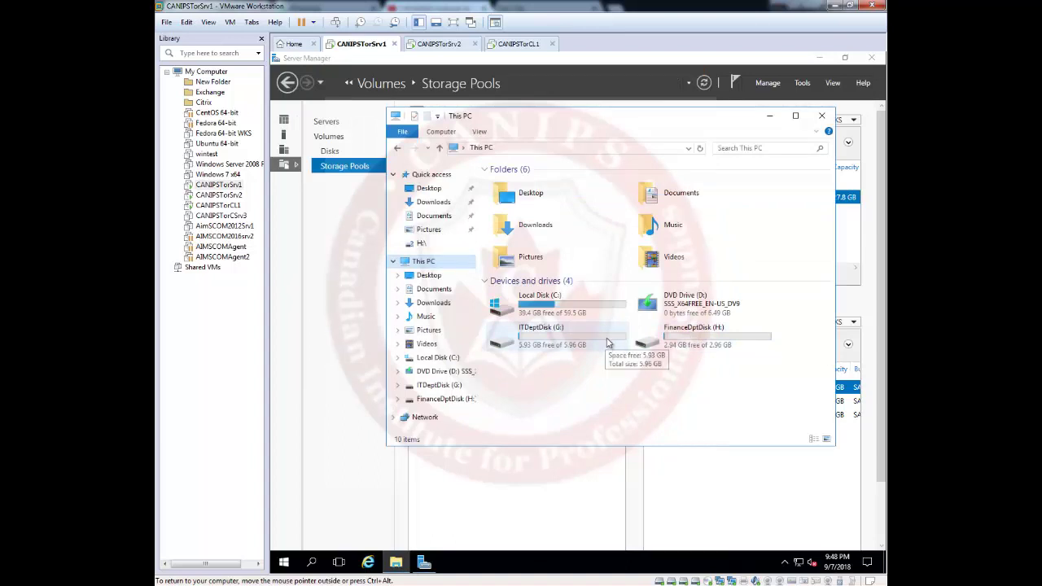
left_click(349, 344)
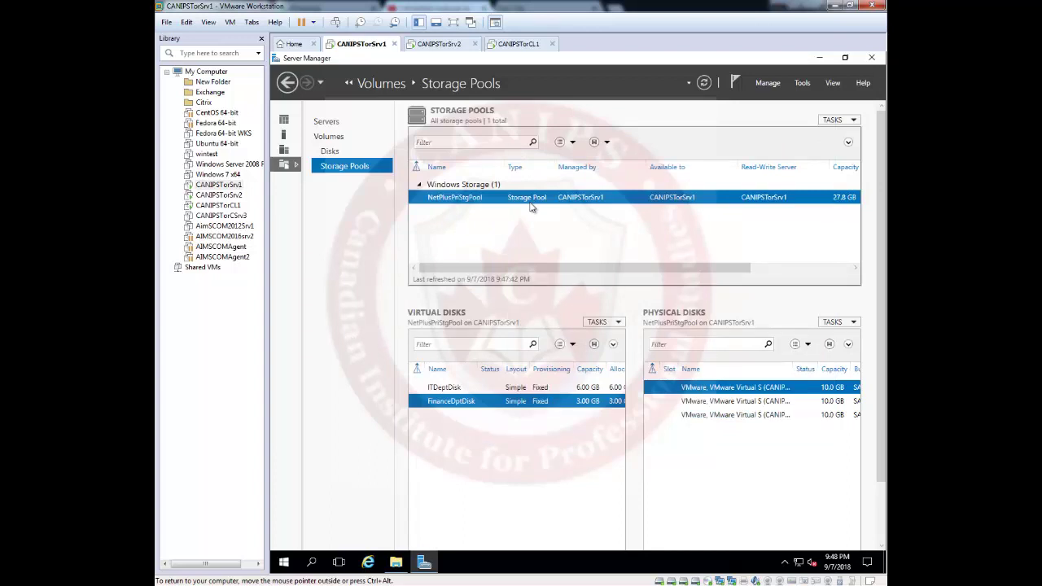
left_click_drag(589, 270, 764, 277)
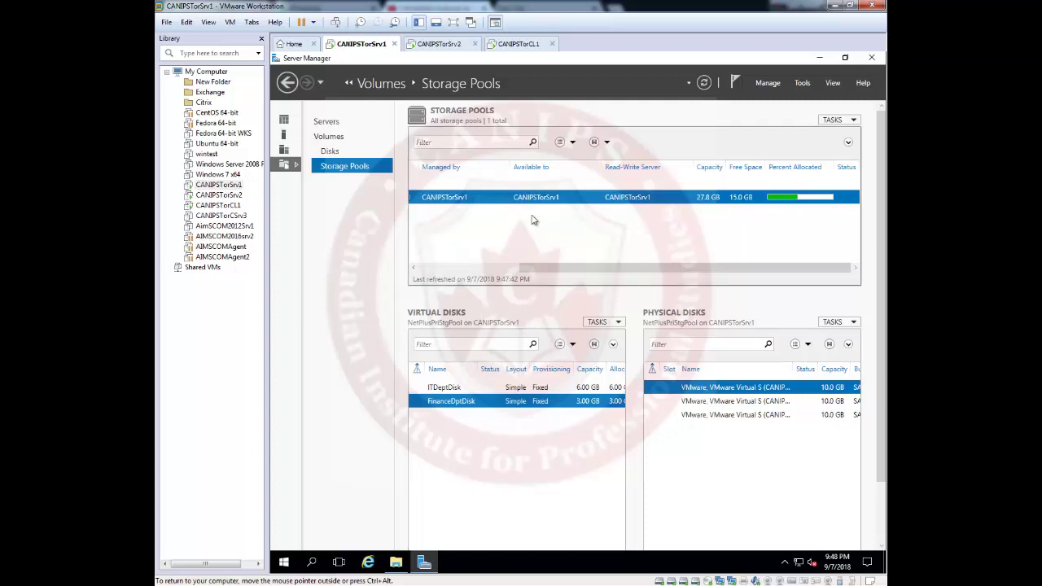
In VMware Workstation, add a 20 GB SCSI hard disk, split into multiple files, to the CANIPSTorSrv1 virtual machine and save its settings
right_click(363, 51)
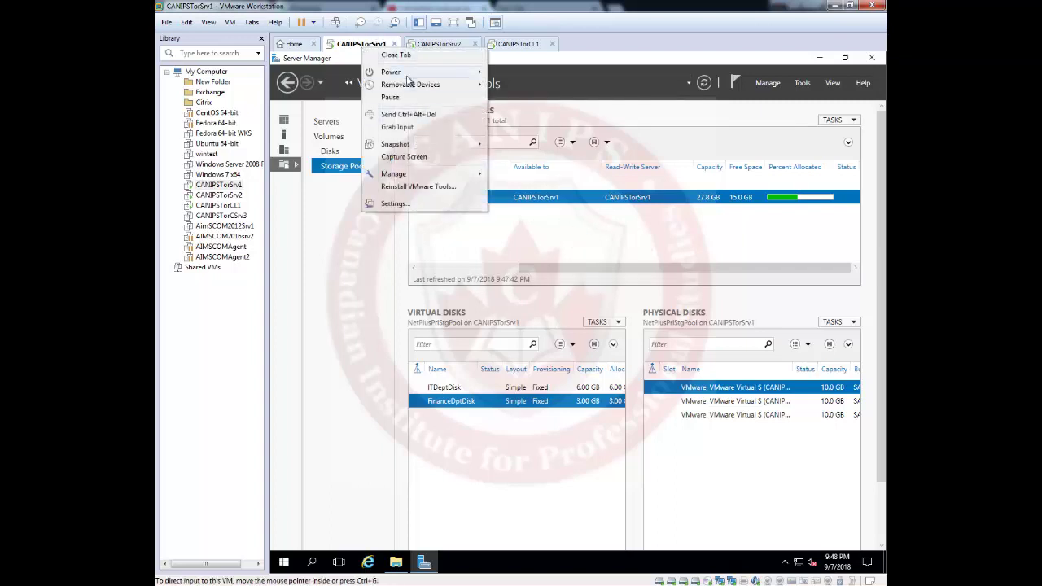
left_click(398, 205)
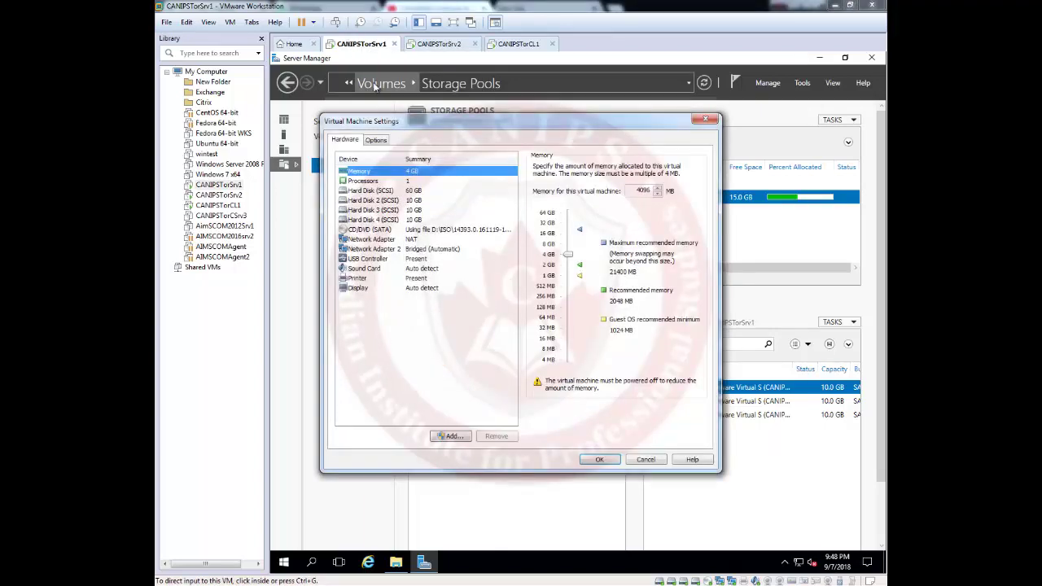
left_click(456, 435)
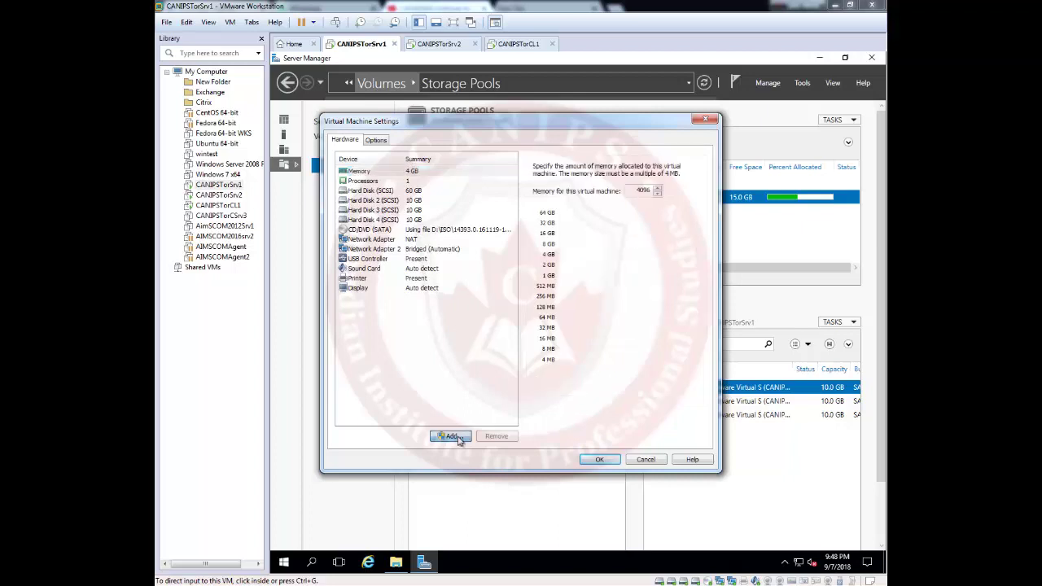
left_click(572, 394)
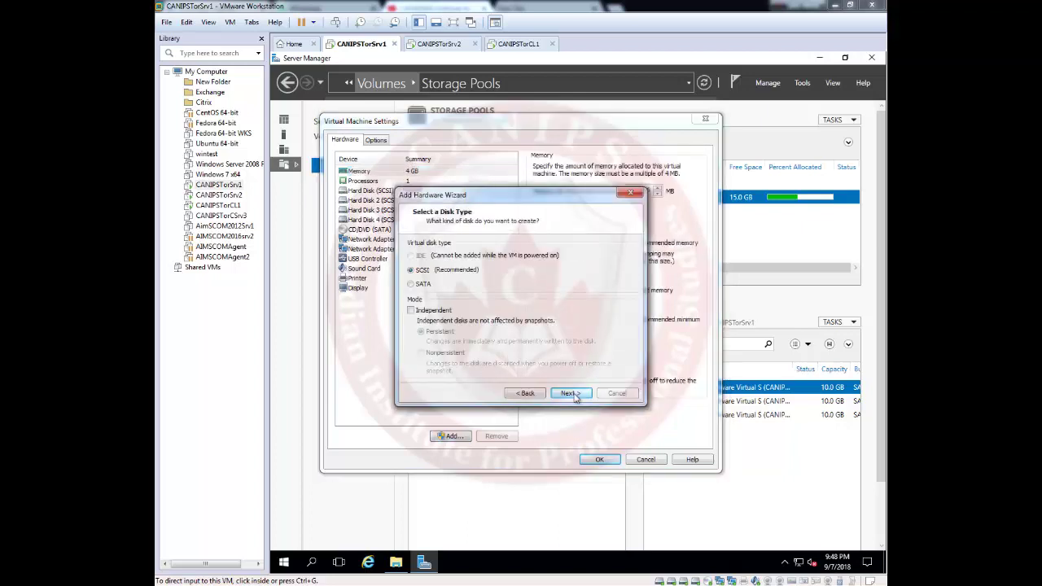
left_click(572, 394)
left_click(572, 394)
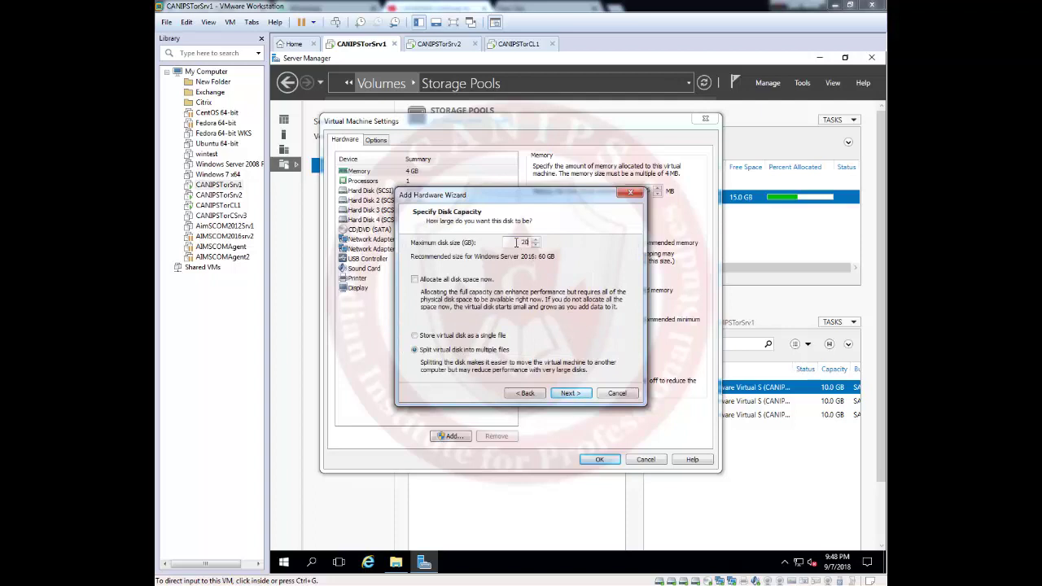
left_click(580, 397)
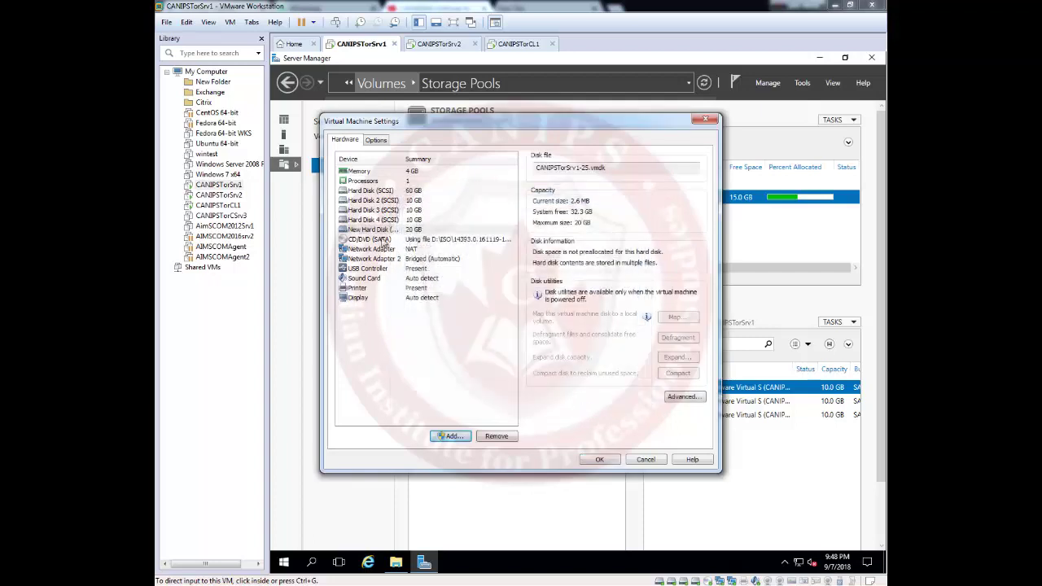
left_click(600, 460)
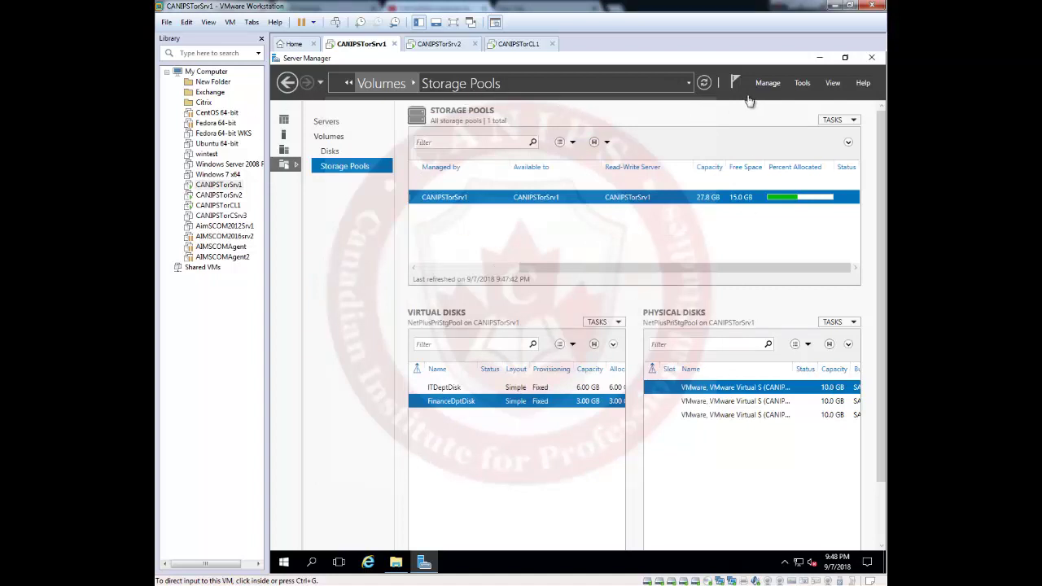
Refresh the storage pools in Server Manager and add the 20 GB physical disk to NetPlusPriStgPool with automatic allocation
left_click(705, 84)
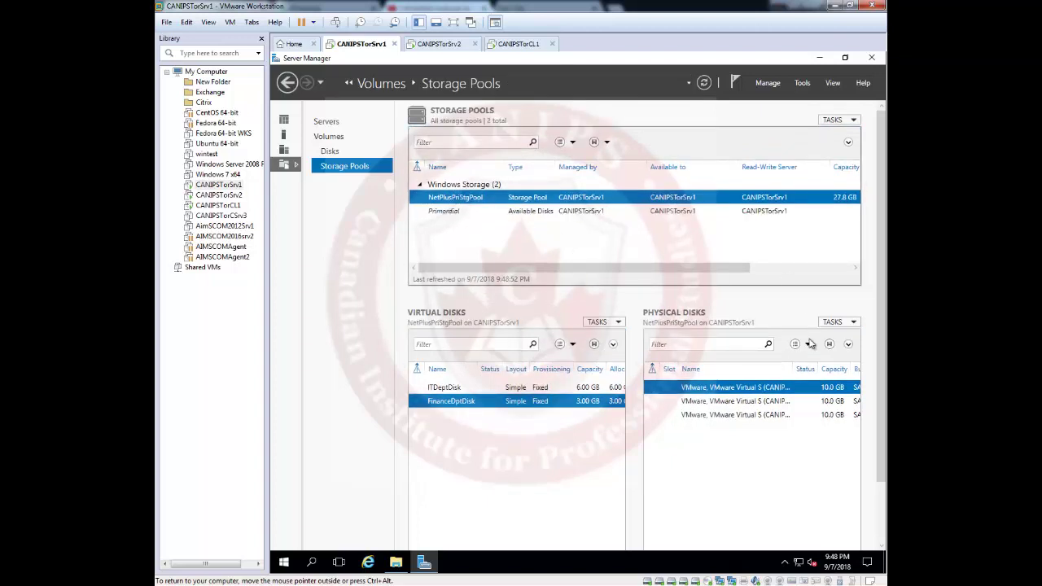
left_click(655, 210, "ctrl")
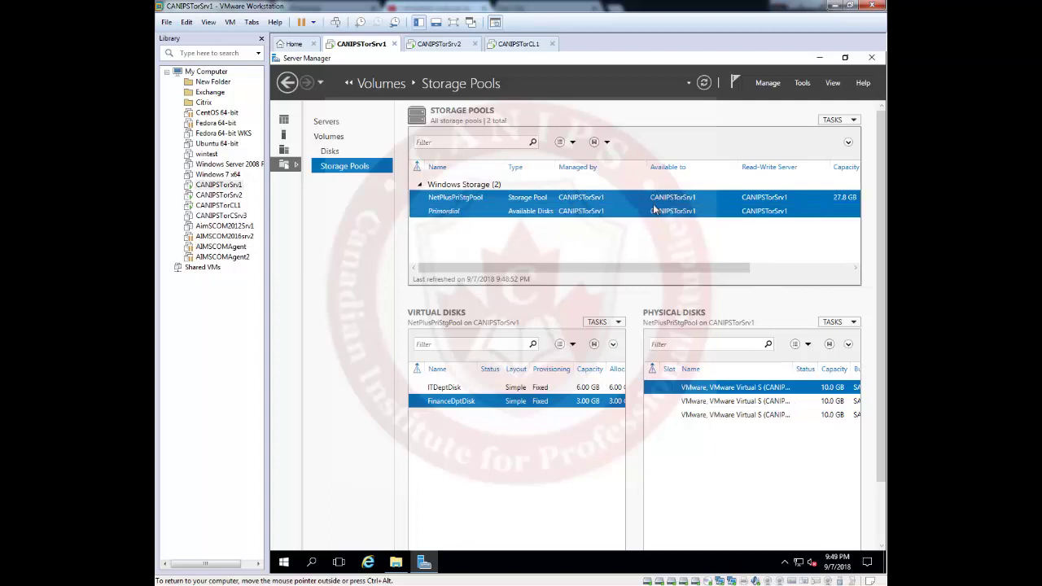
left_click(567, 214)
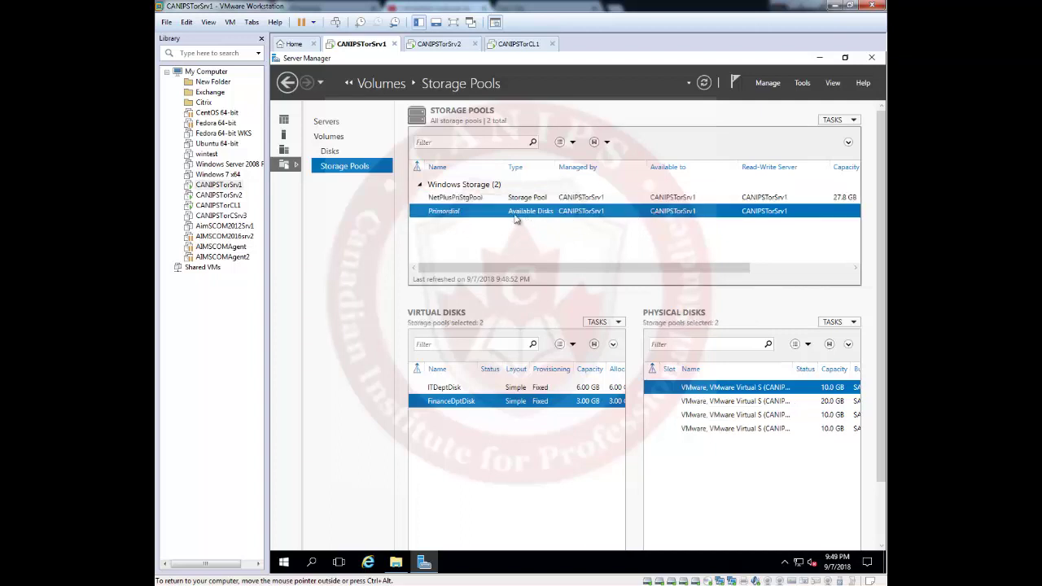
left_click(581, 199)
right_click(582, 197)
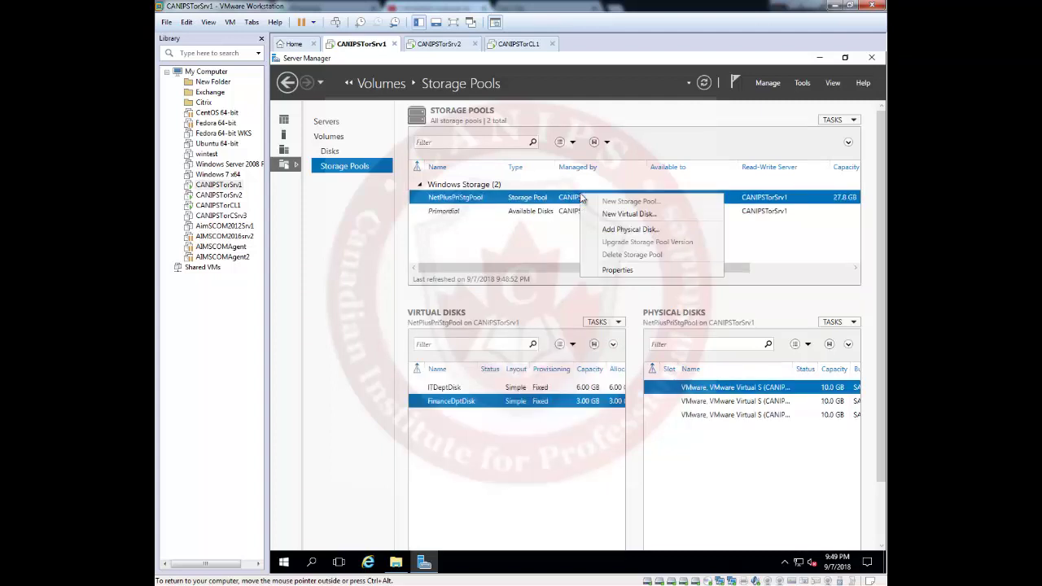
left_click(640, 235)
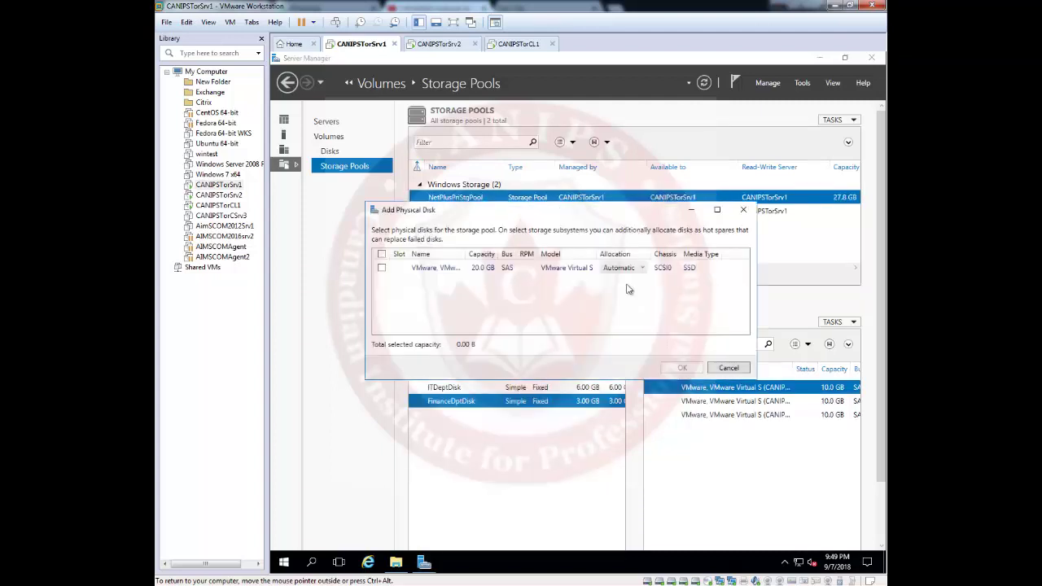
left_click(382, 269)
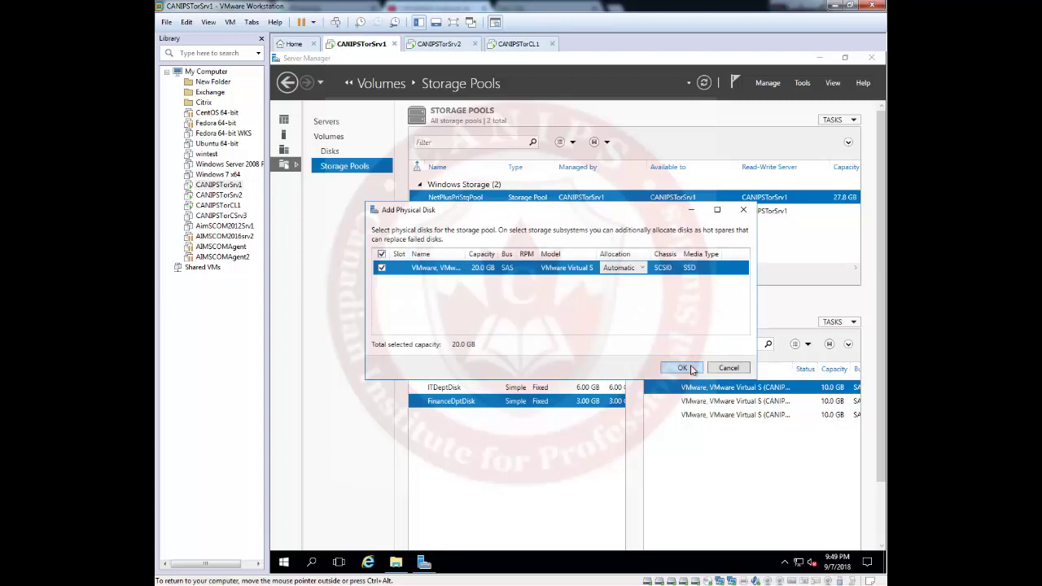
left_click(684, 369)
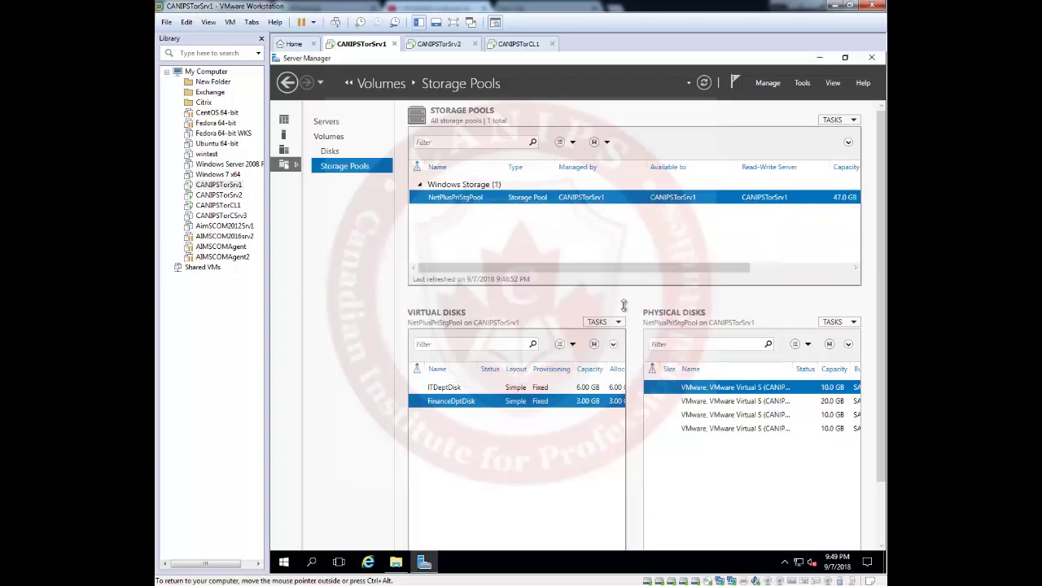
Extend the FinanceDptDisk virtual disk to 6 GB
left_click_drag(705, 268, 761, 228)
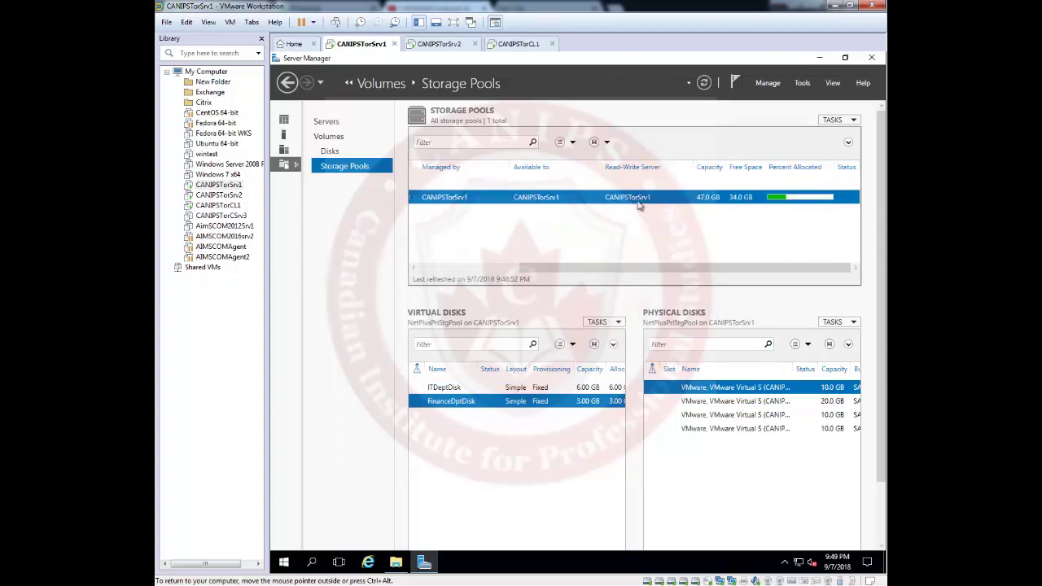
right_click(523, 390)
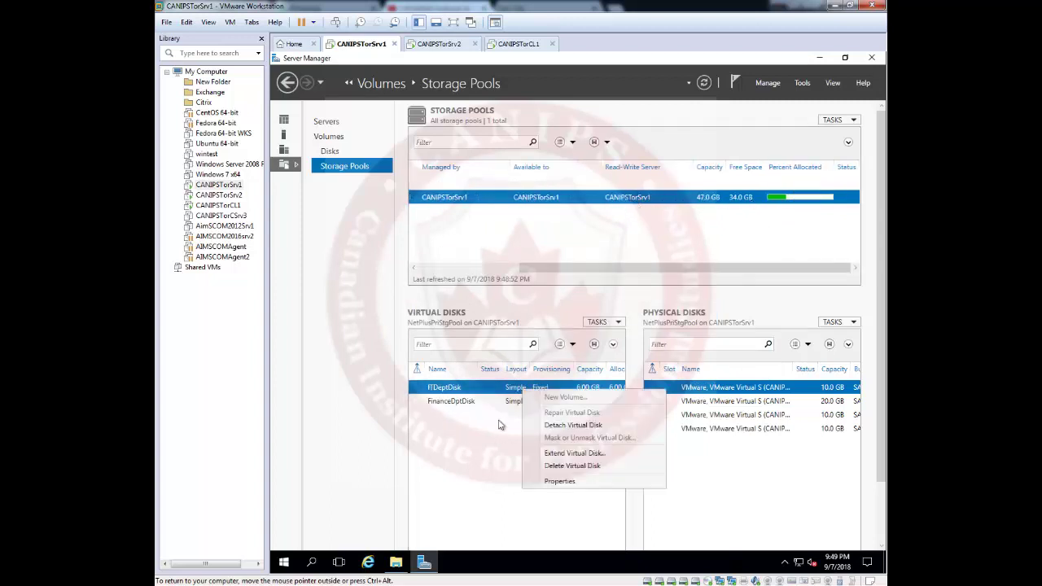
left_click(482, 458)
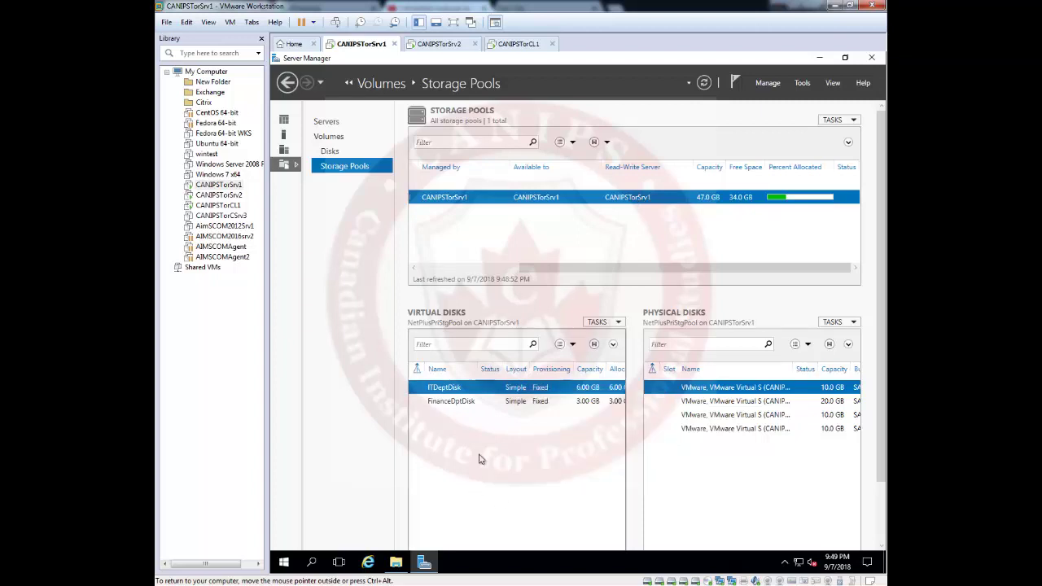
right_click(502, 402)
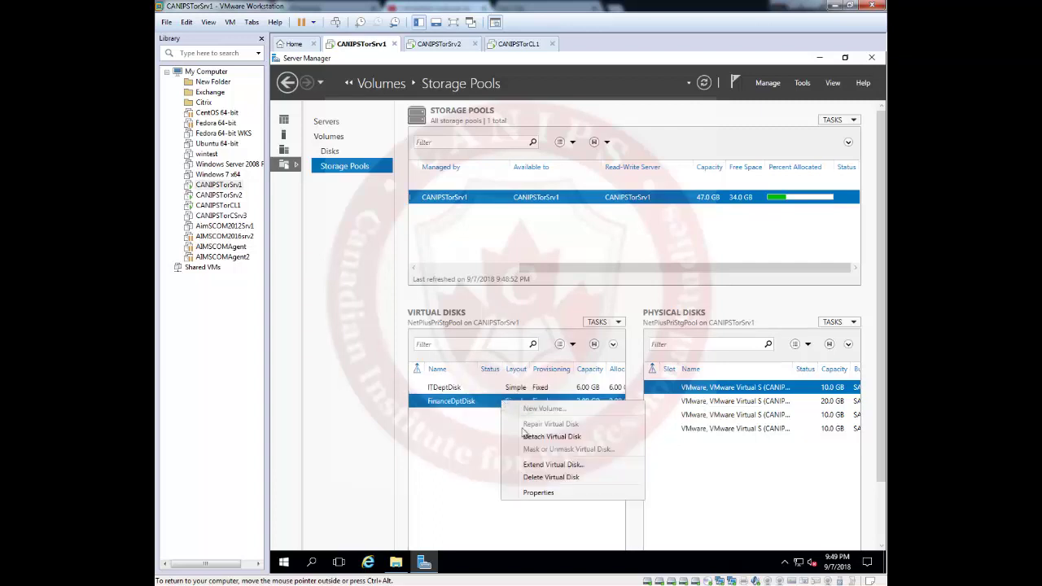
left_click(554, 466)
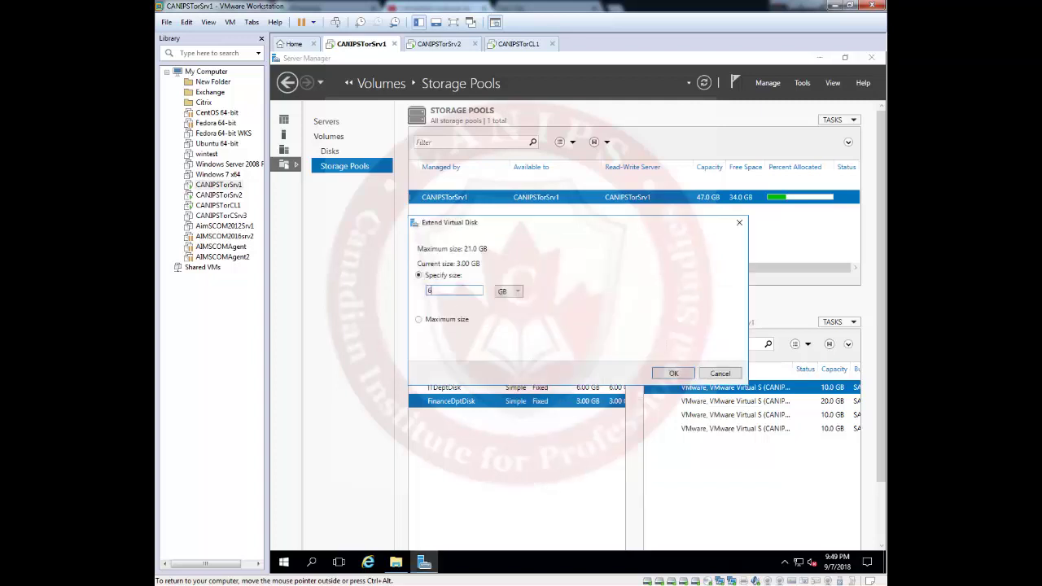
left_click(674, 373)
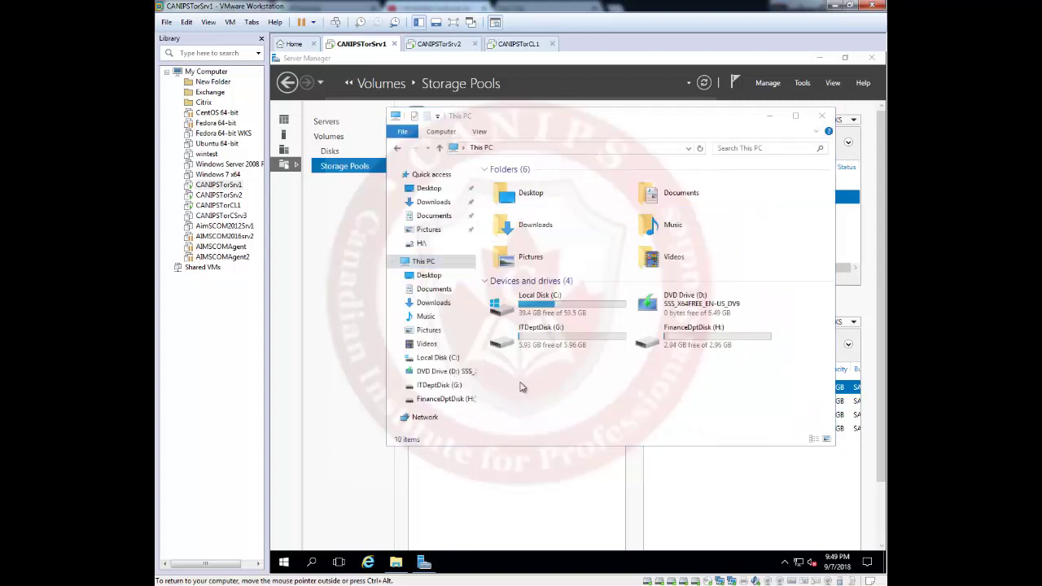
Refresh the storage data in Server Manager and check the size of FinanceDptDisk (H:) under This PC in File Explorer
left_click(526, 443)
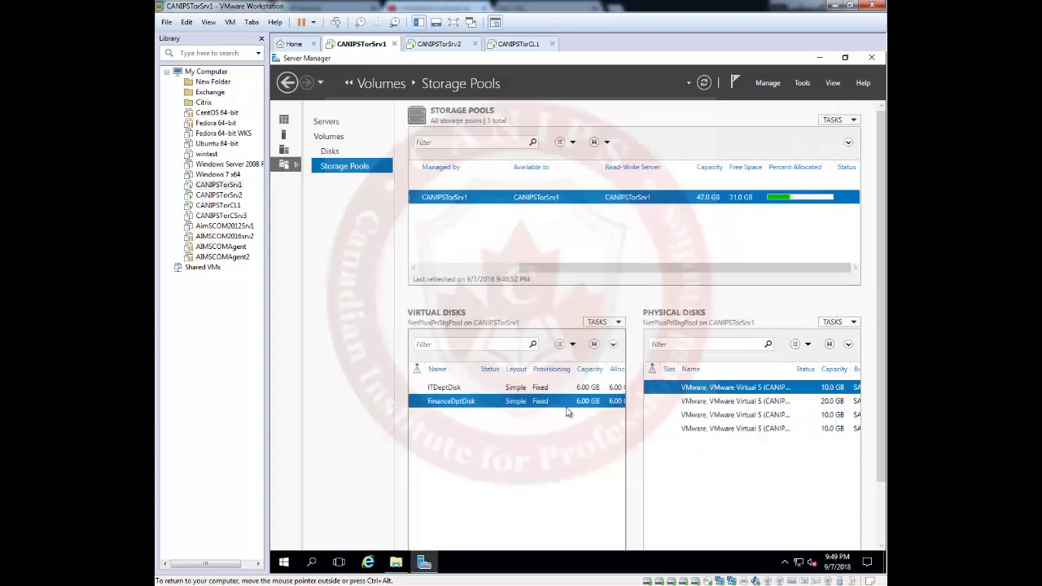
left_click(703, 82)
left_click(395, 563)
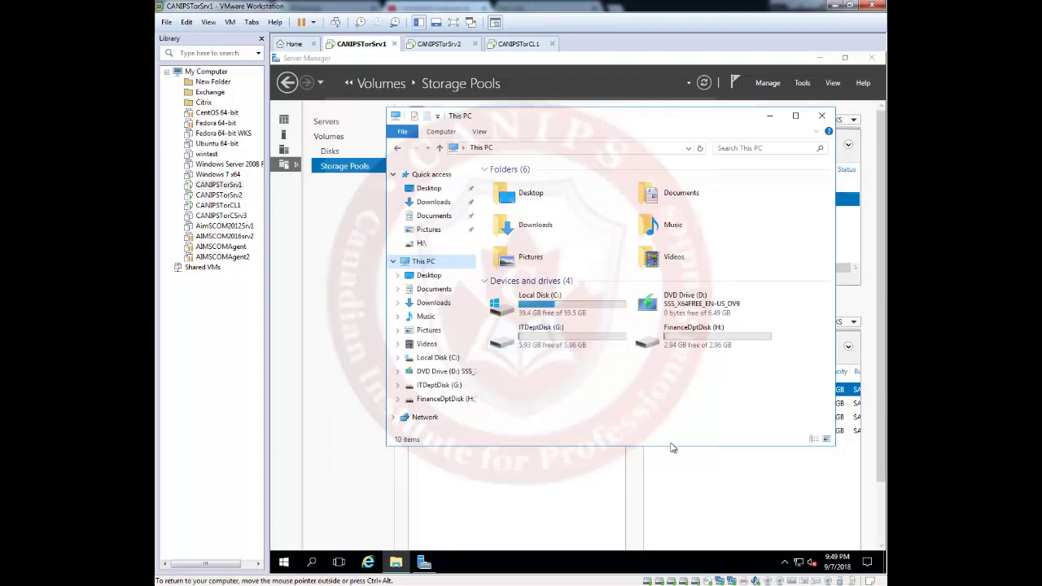
left_click(351, 342)
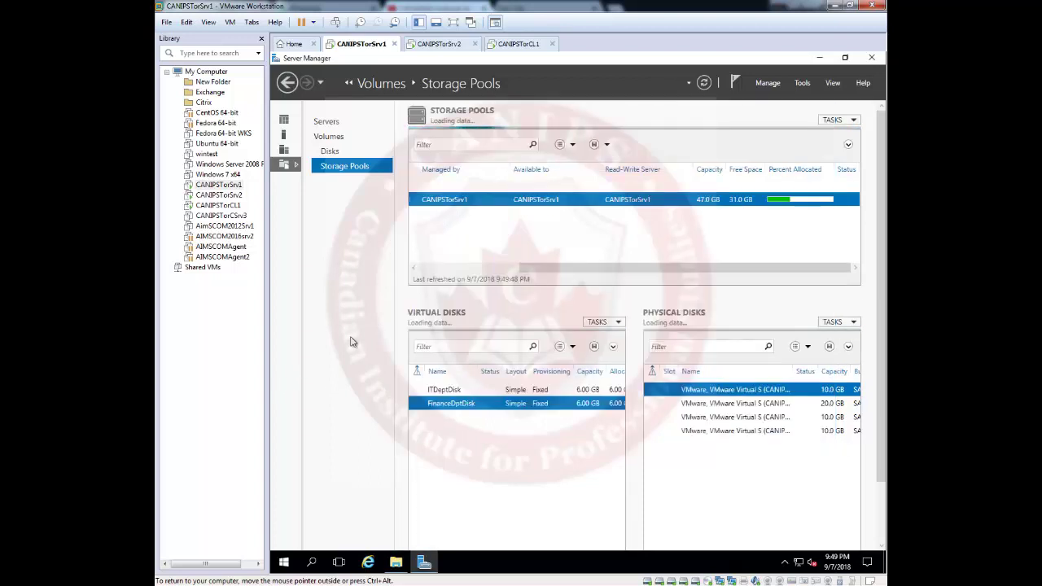